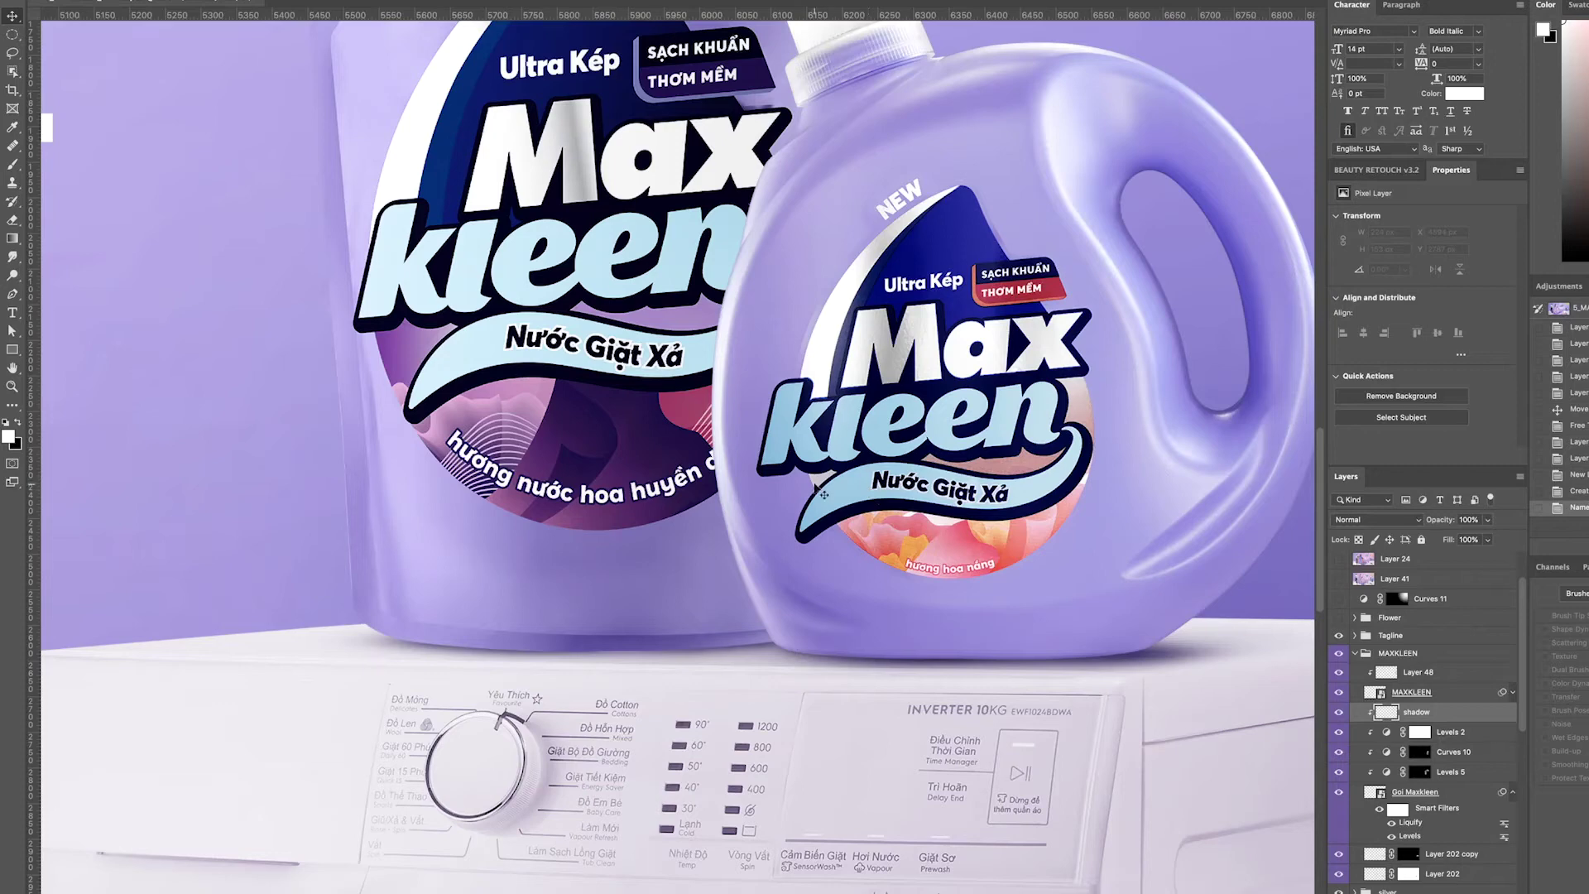
- Switch to a black brush and set the shadow layer's blend mode to Overlay
key(b)
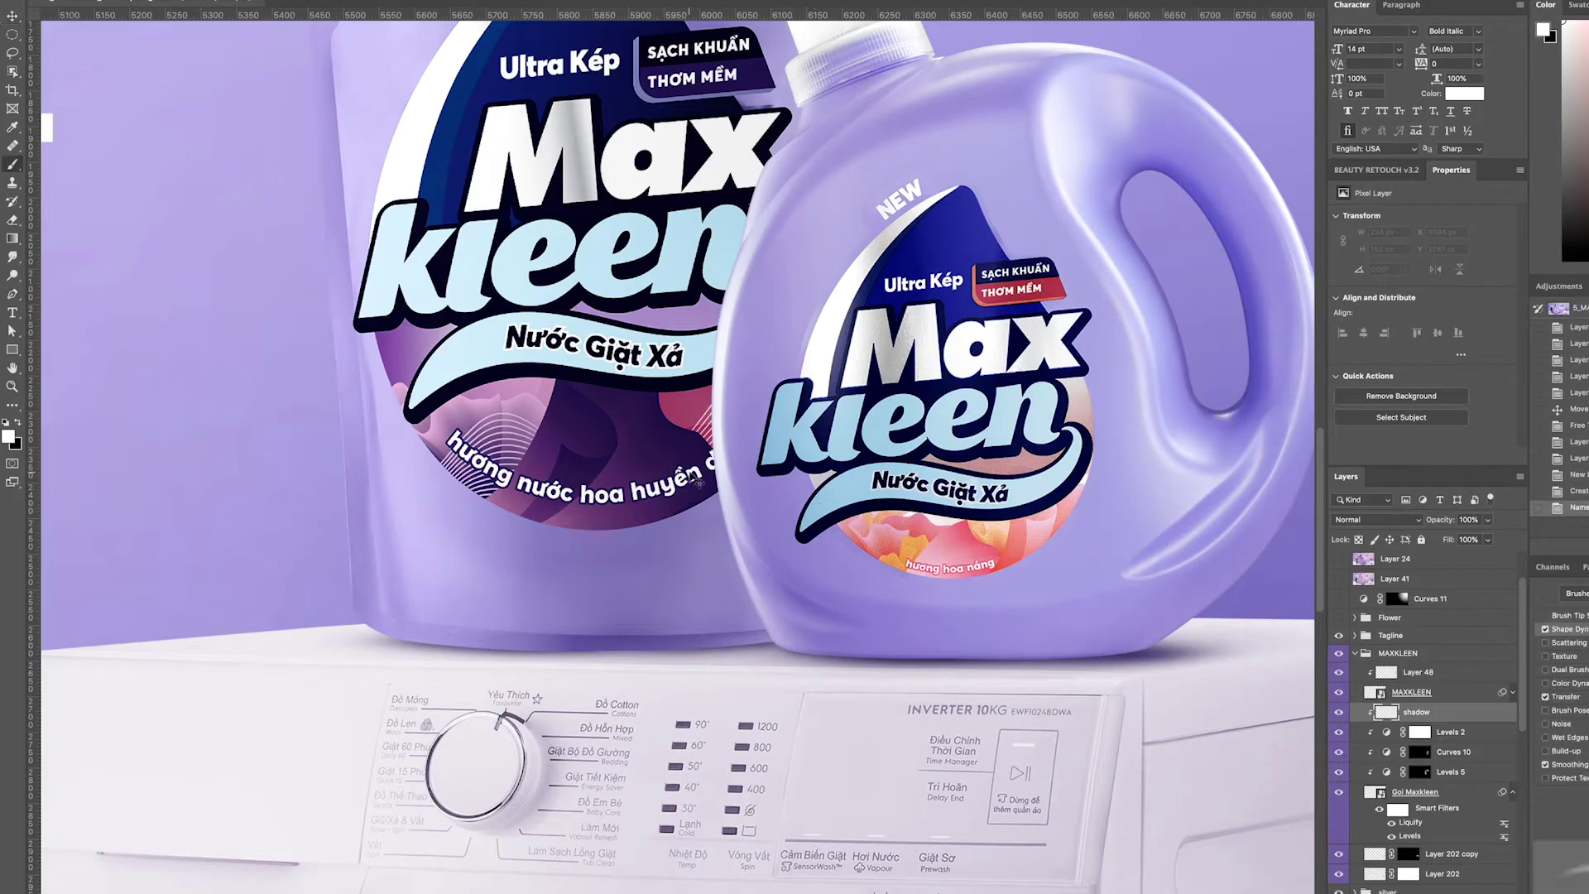
key(x)
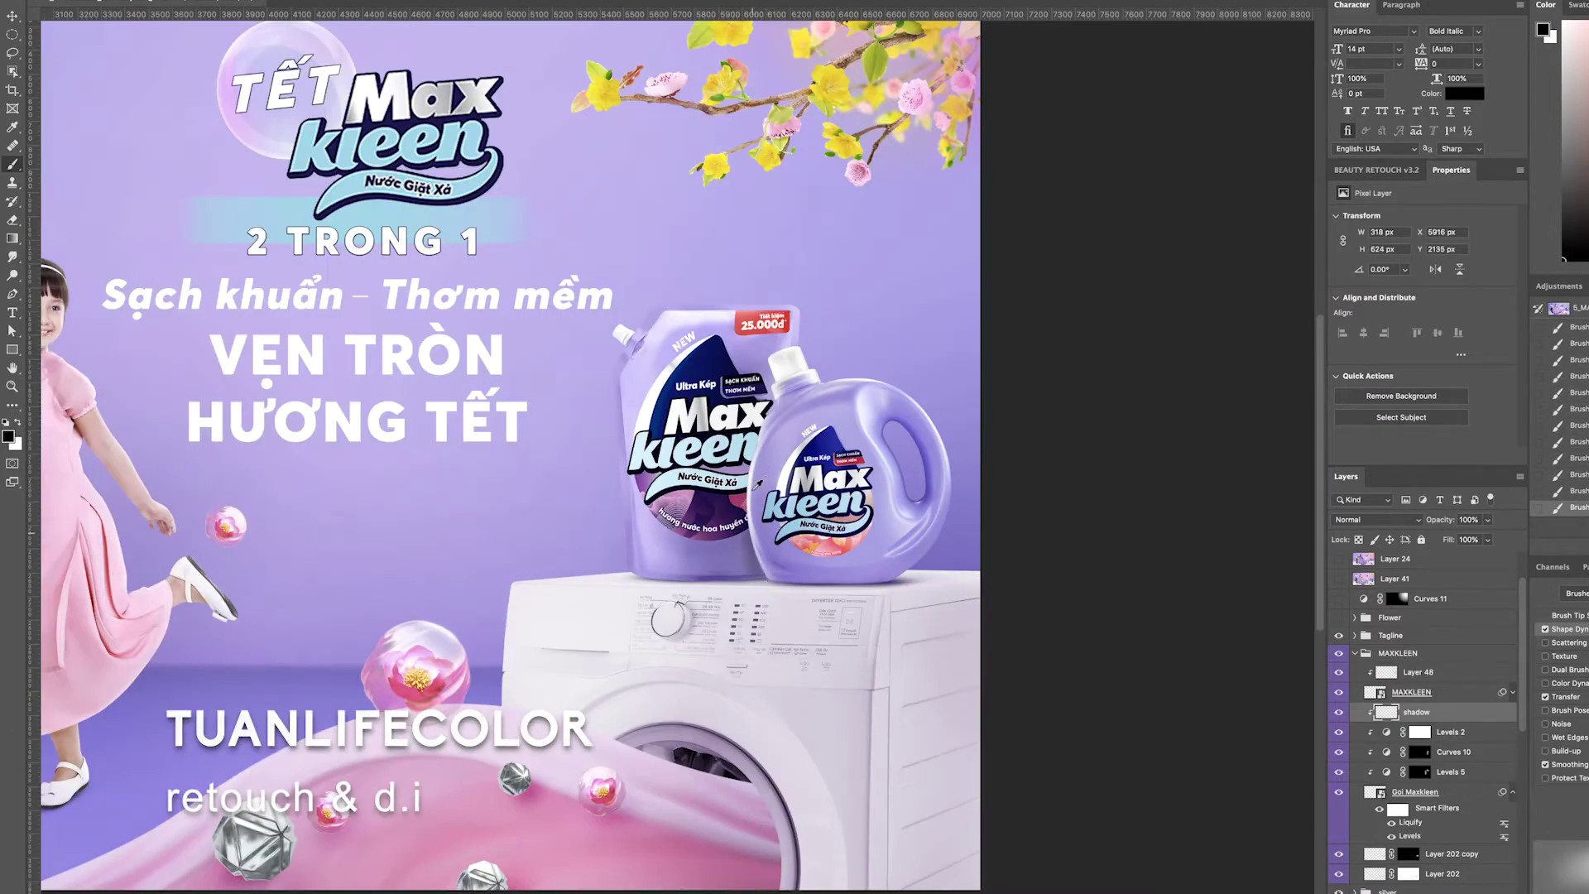
click(1376, 519)
click(1358, 662)
- Paint a contact shadow beneath the bottle base, compare it, and open the pouch smart object
drag(756, 571, 788, 588)
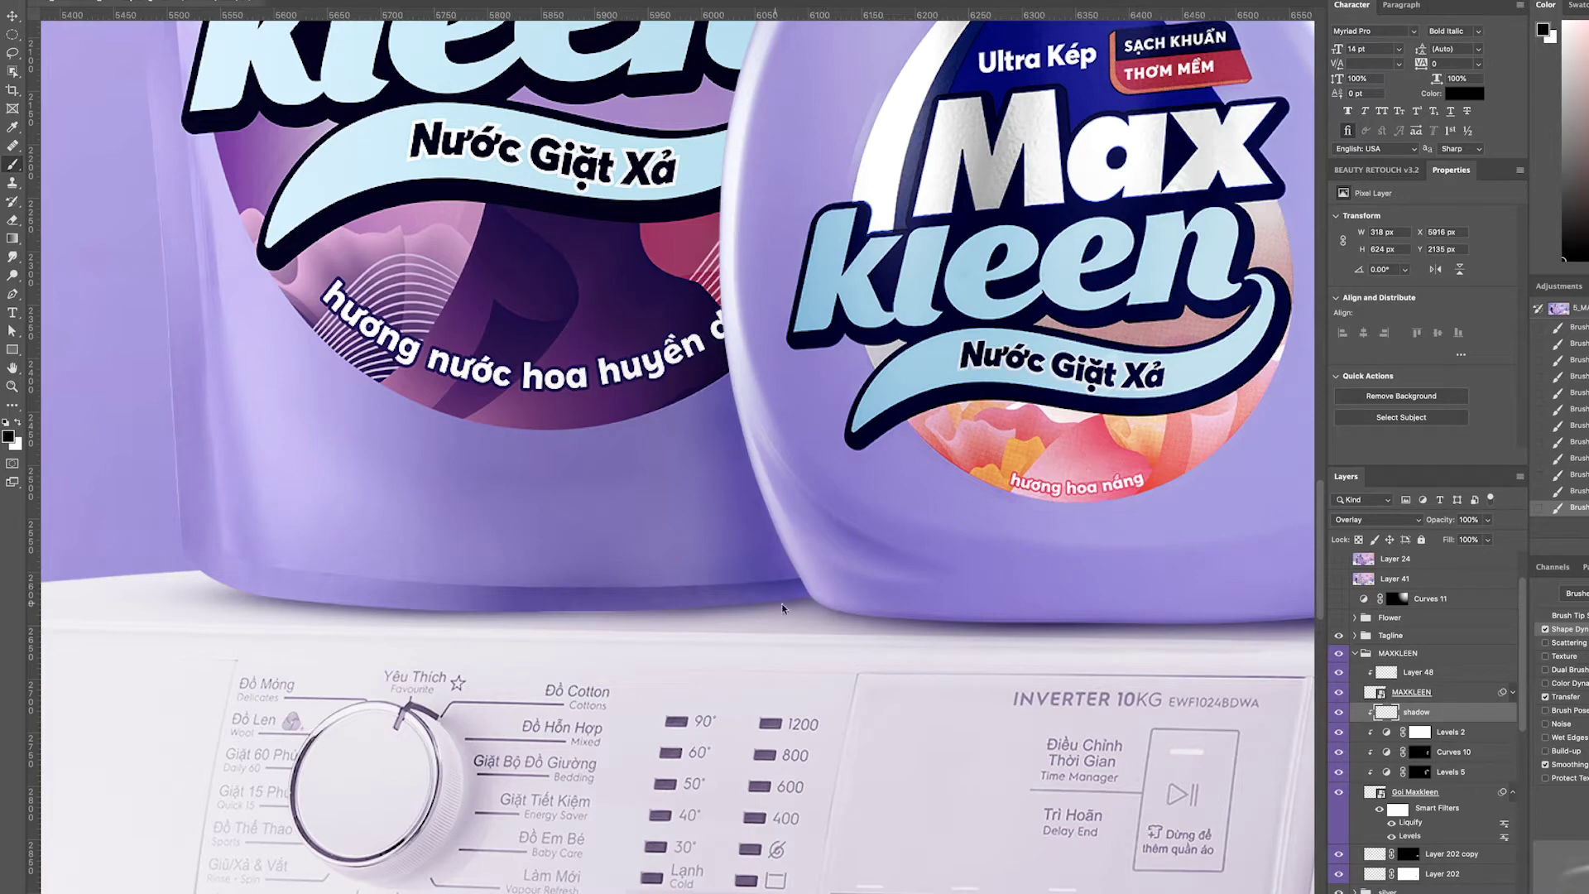
drag(752, 602, 735, 616)
click(1341, 717)
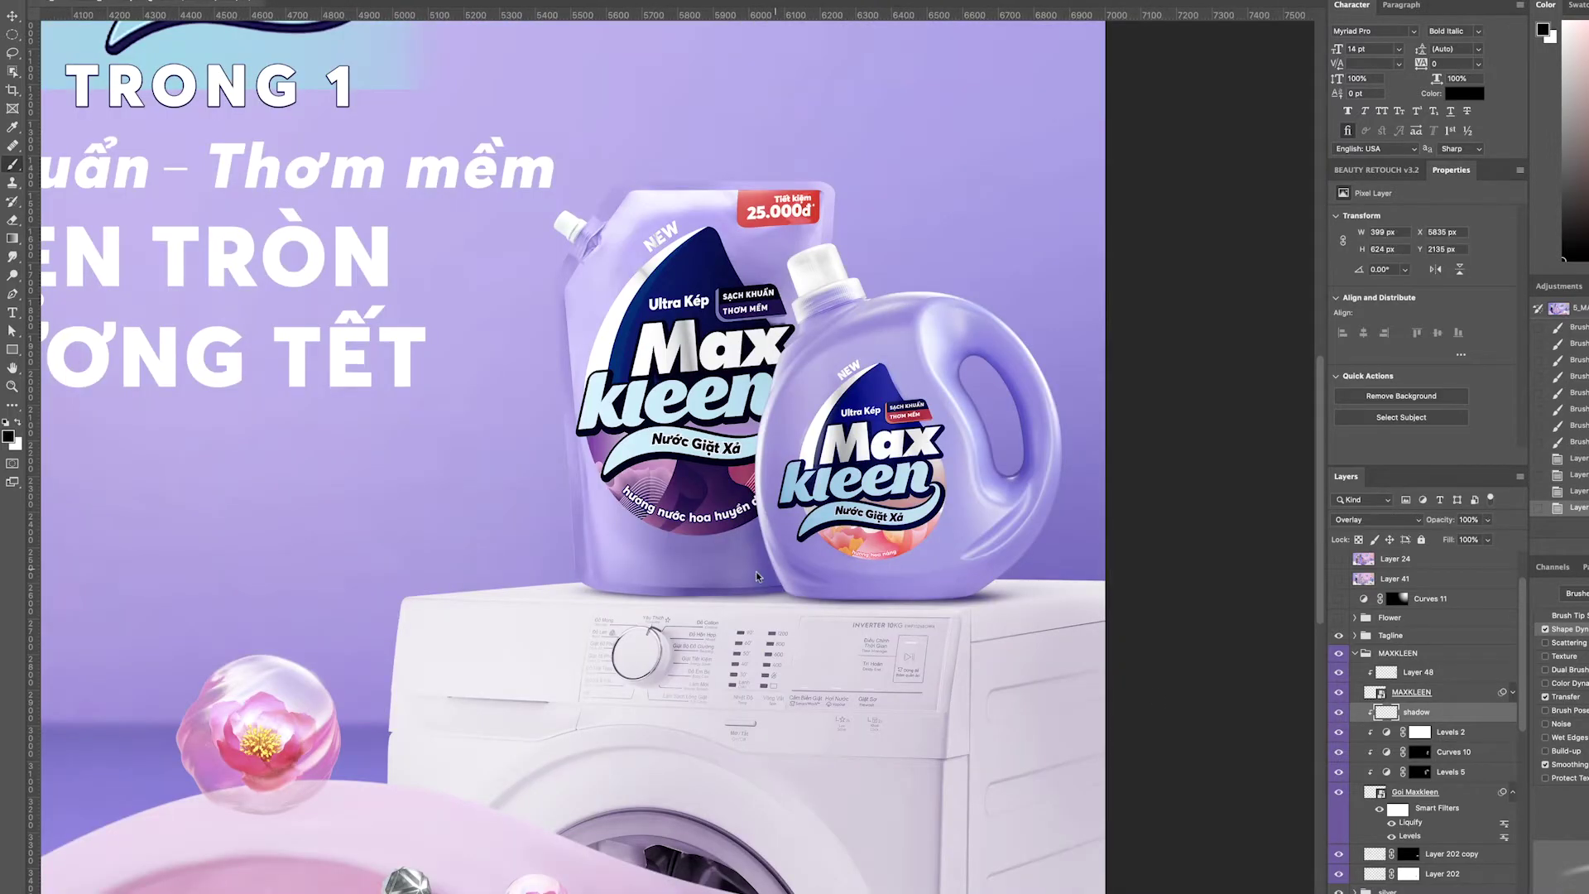
scroll(782, 581, up, 5)
double_click(1372, 793)
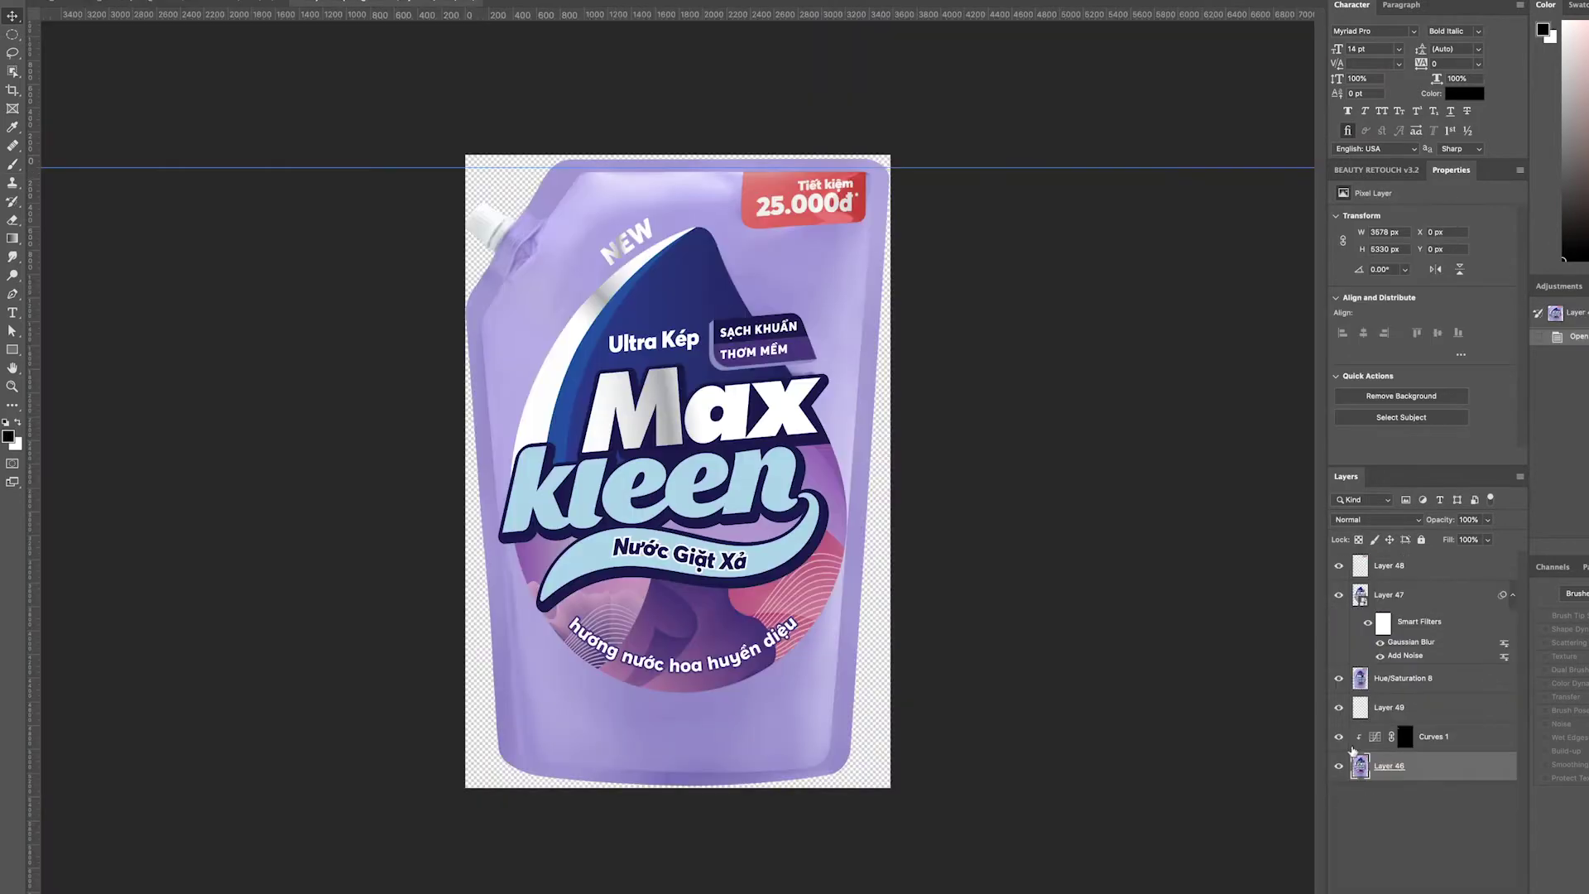
- Rename Layer 49 in the pouch document to 'black nut'
click(1379, 711)
double_click(1389, 708)
text(black nut)
key(Return)
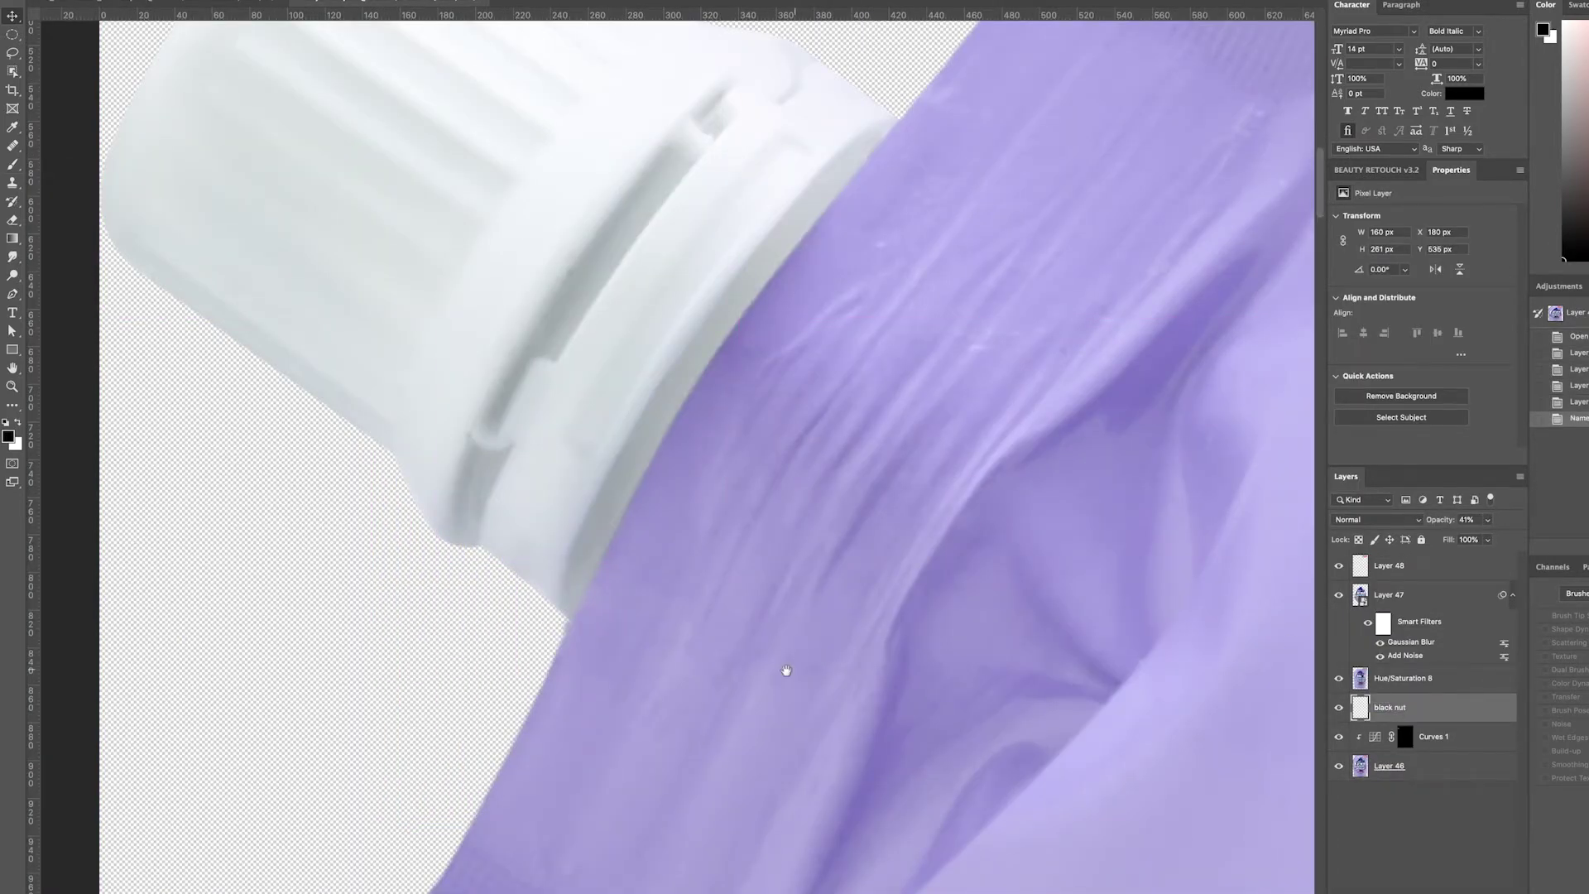
- Zoom around the pouch and toggle a layer's visibility off and on to compare
scroll(784, 667, down, 3)
scroll(806, 638, down, 5)
scroll(922, 585, up, 8)
click(1338, 677)
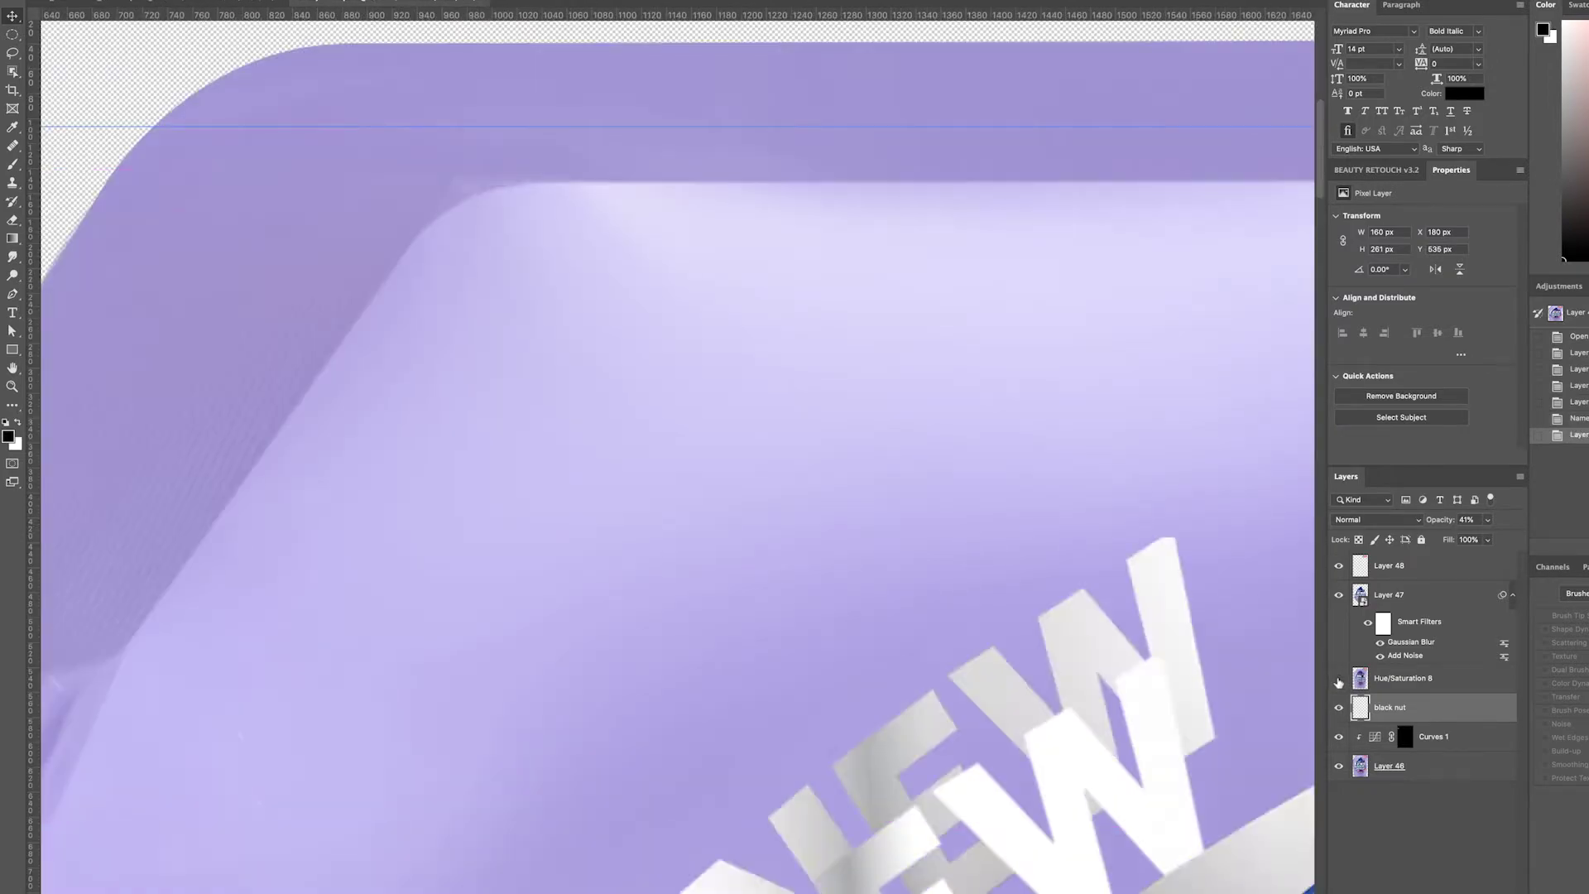
click(1339, 678)
scroll(827, 496, down, 5)
scroll(919, 455, up, 2)
scroll(919, 455, up, 2)
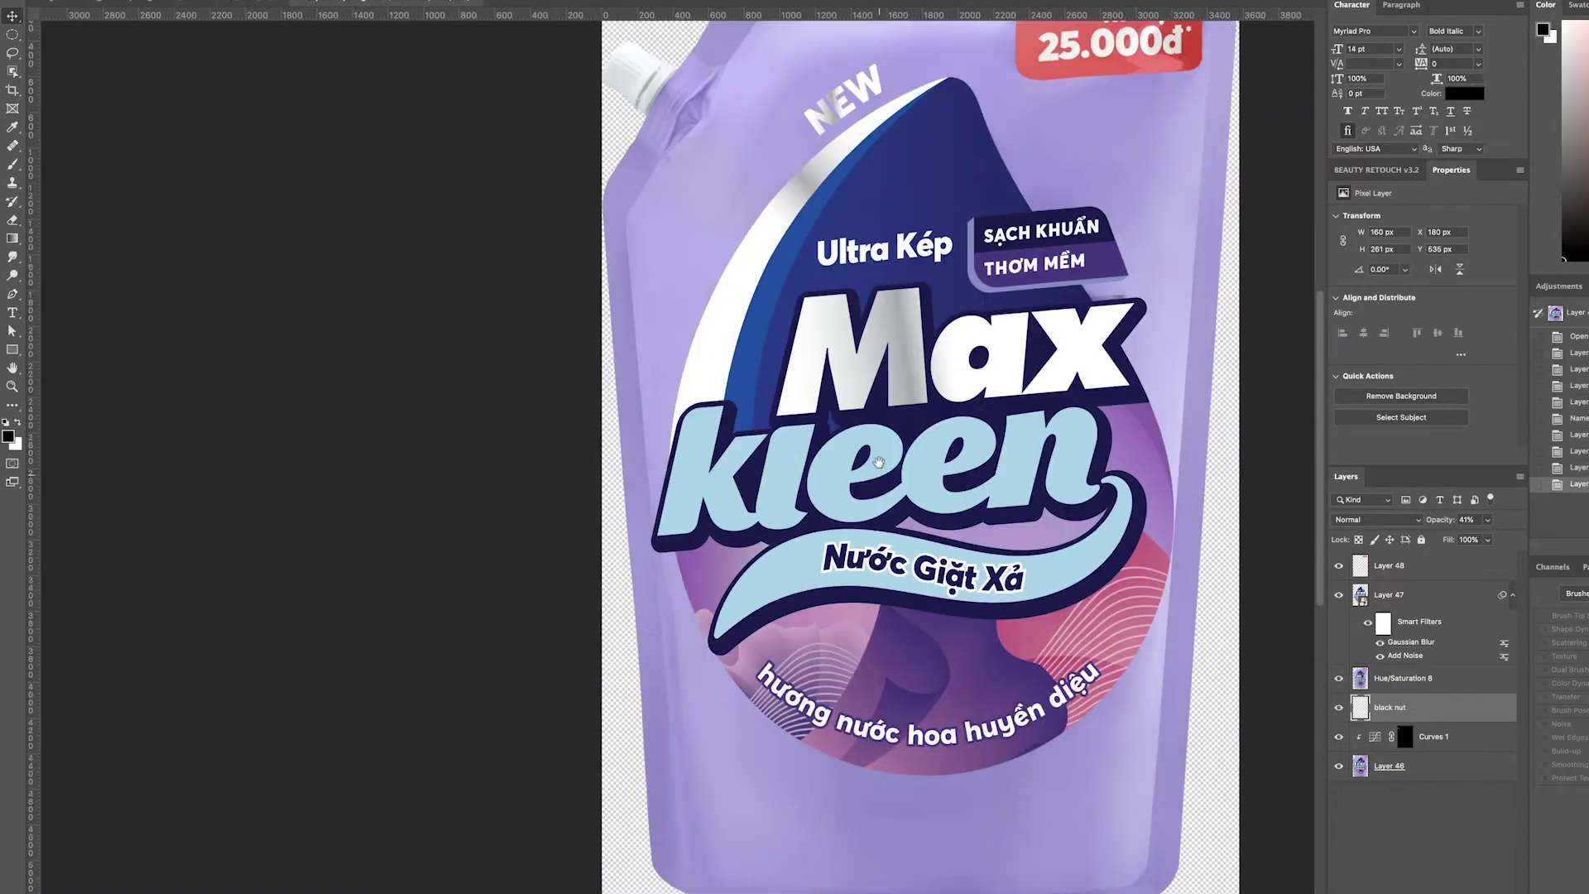
scroll(919, 456, up, 1)
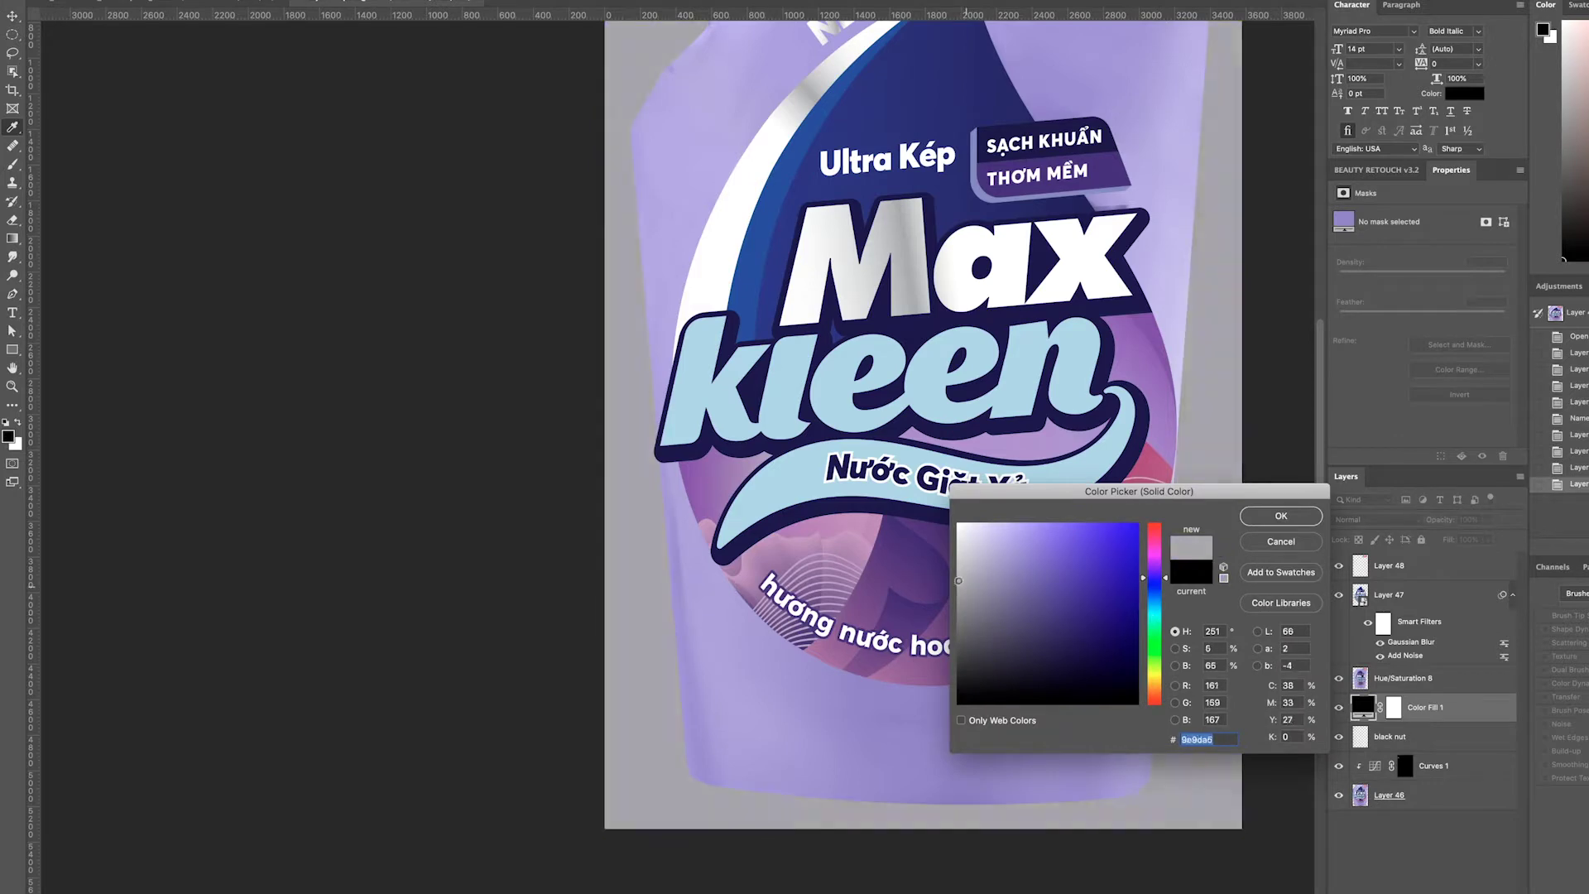
- Add a black Solid Color fill layer and send it to the back of the stack
drag(993, 604, 959, 580)
key(Escape)
scroll(886, 610, up, 5)
scroll(887, 610, down, 6)
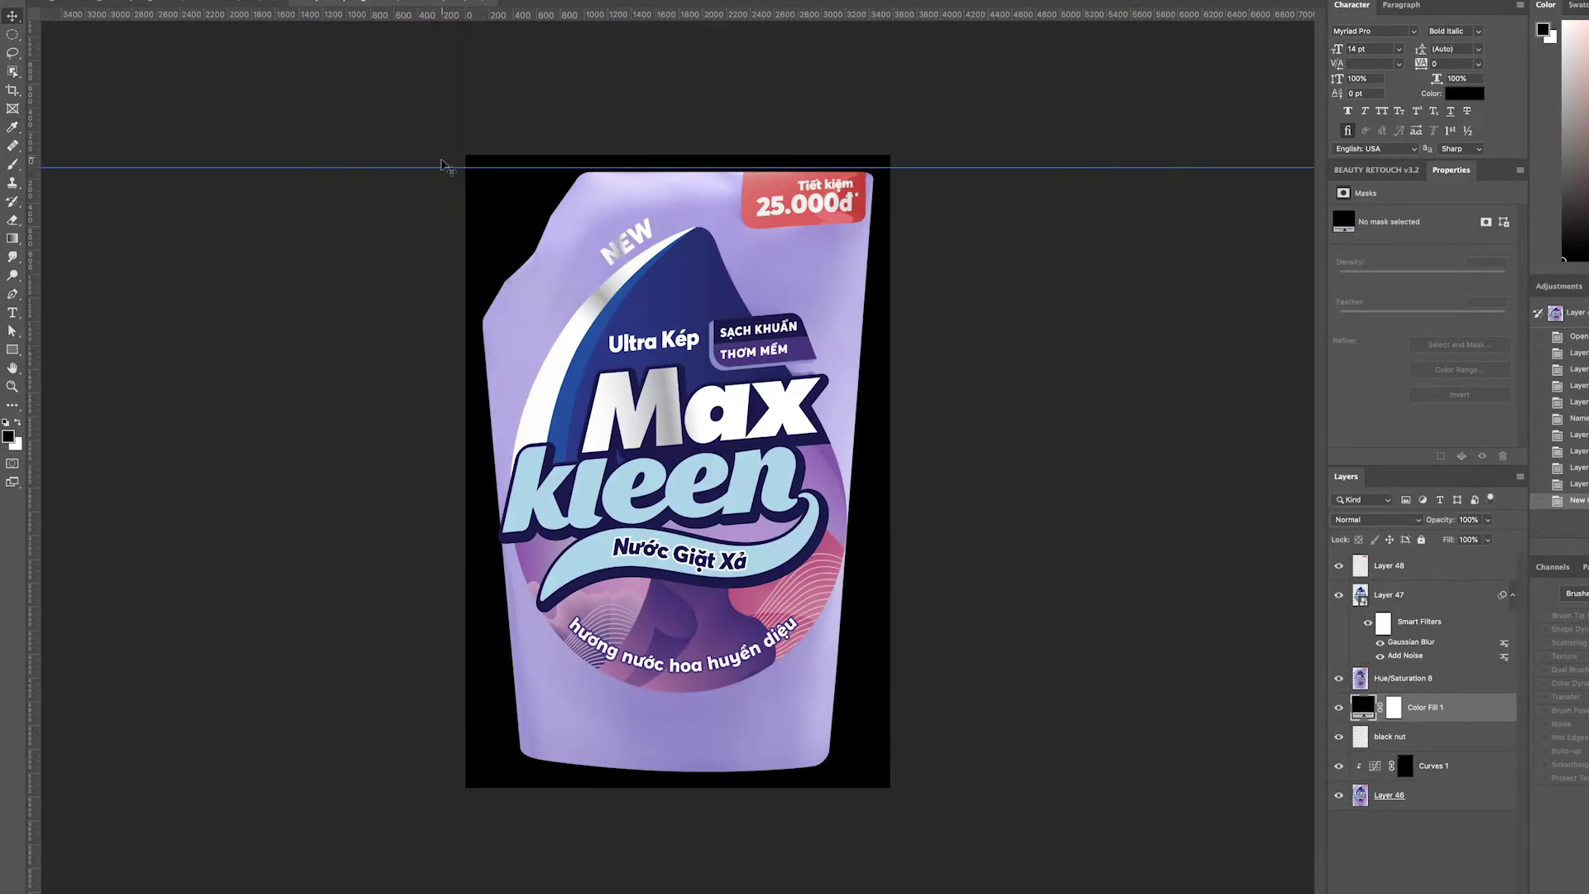
key(ctrl+shift+bracketleft)
- Compare Hue/Saturation 8 and Layer 46 against the black backdrop, then open the new layer's blend modes
scroll(787, 812, up, 4)
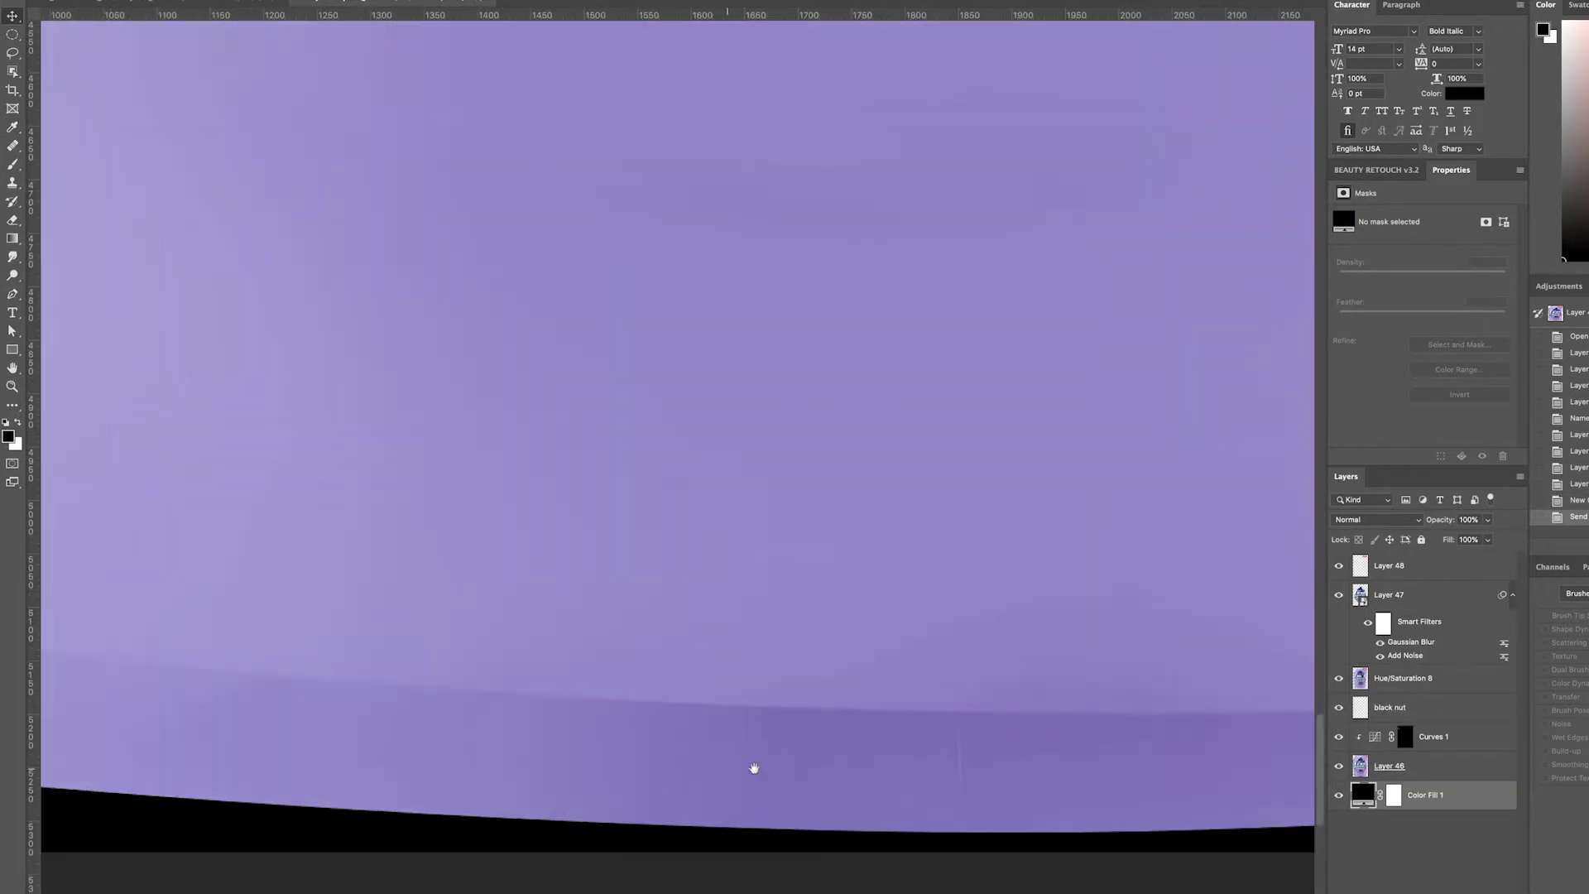
scroll(932, 761, down, 6)
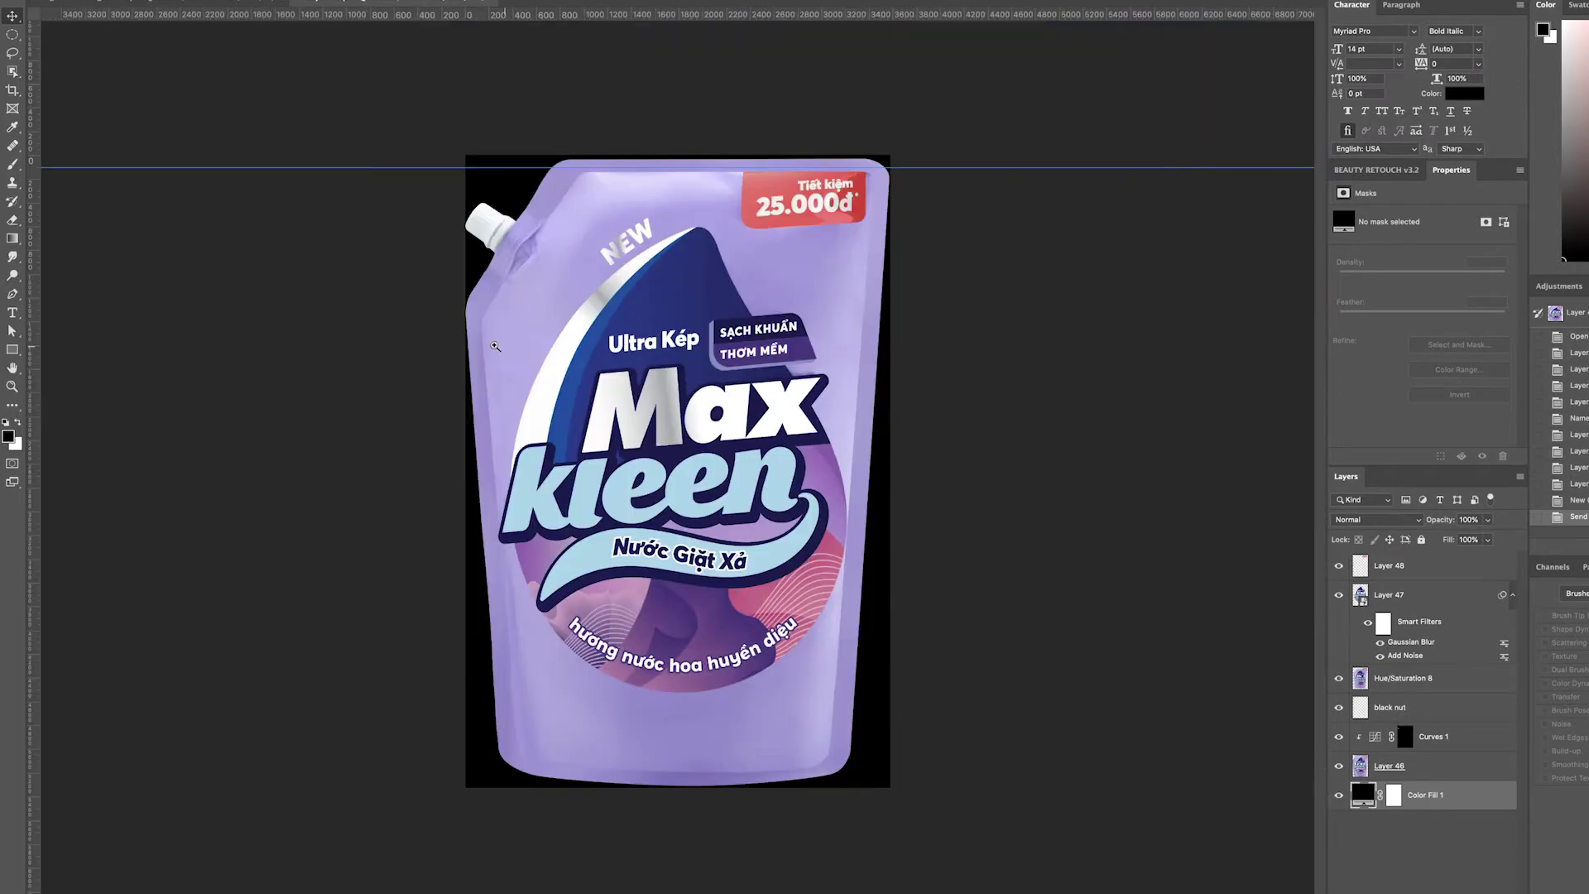
scroll(483, 342, up, 3)
scroll(632, 298, up, 2)
click(1339, 678)
click(1338, 678)
click(1338, 766)
click(1339, 766)
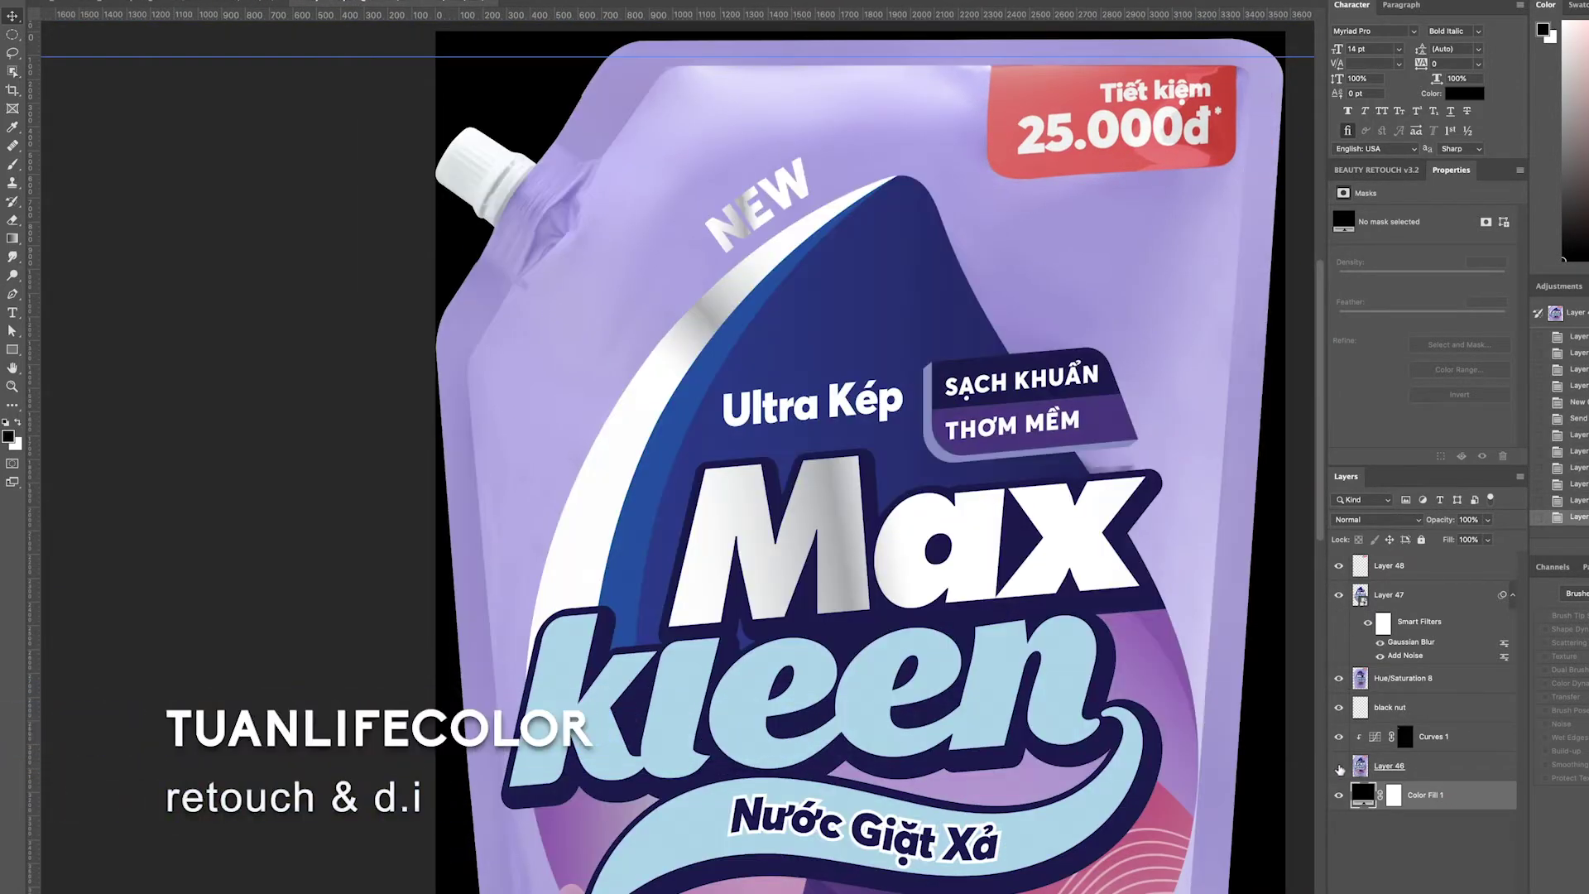
click(1338, 766)
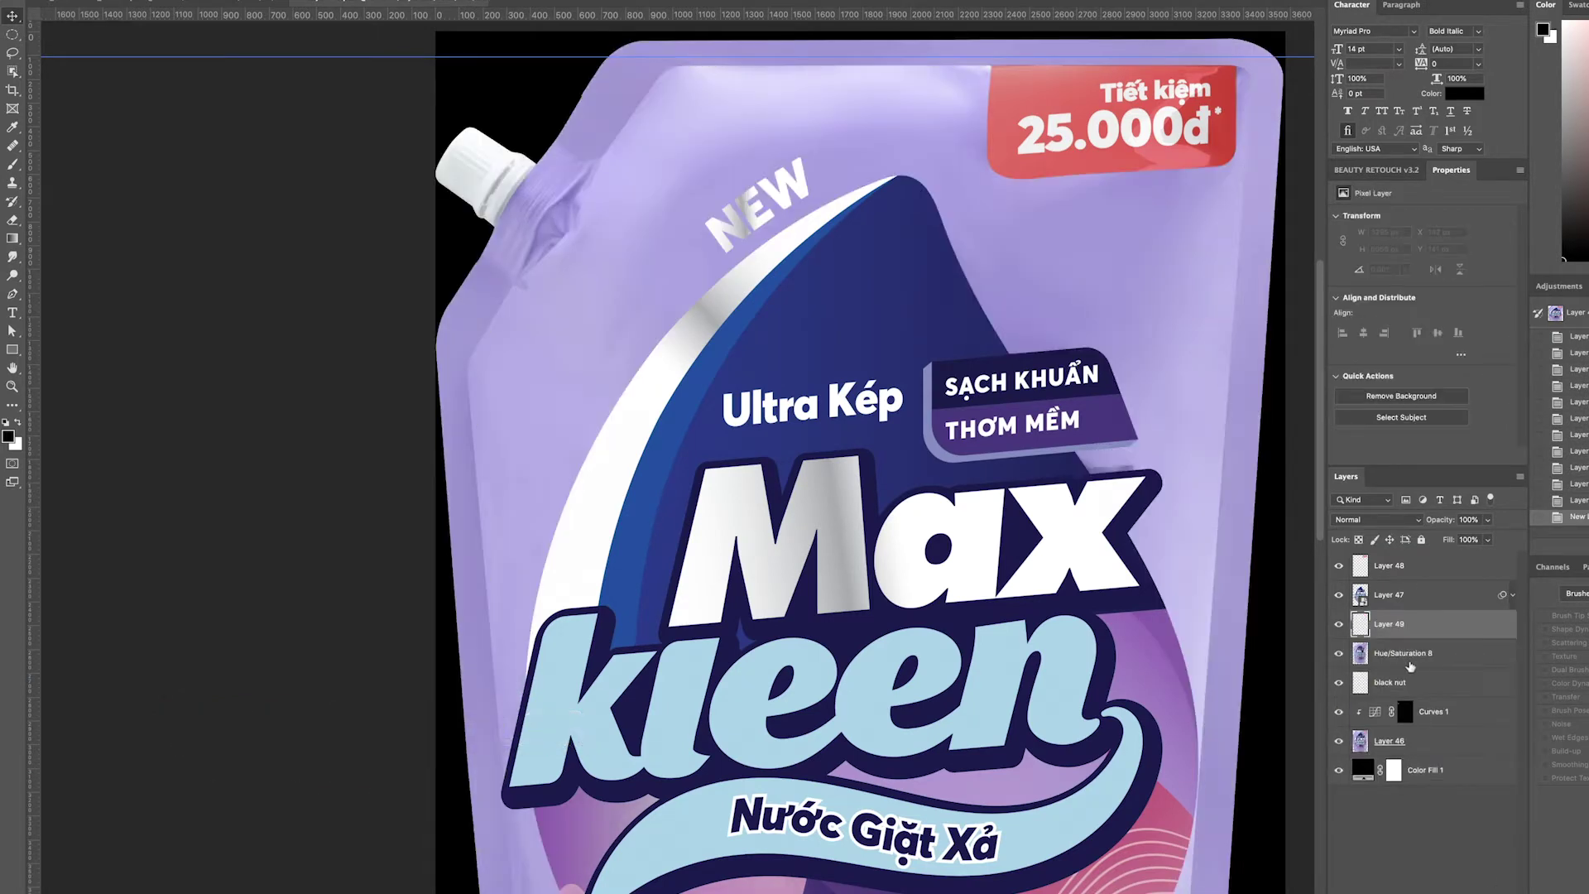
click(1388, 526)
- Set the new layer to Soft Light and paint a highlight along the pouch's upper-left edge
click(1365, 682)
key(b)
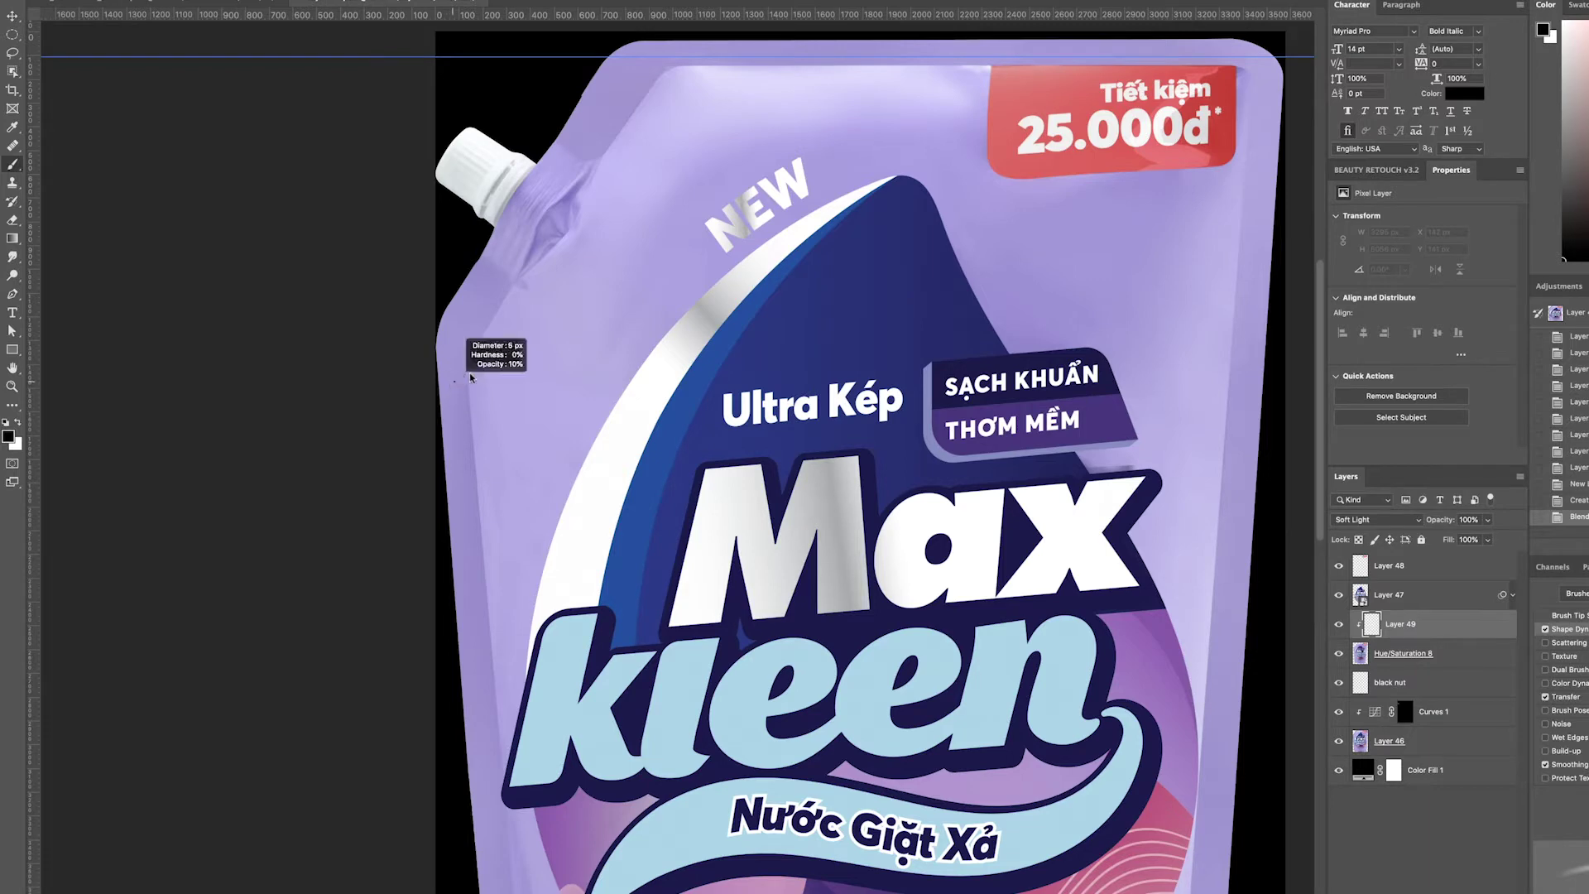
drag(497, 311, 495, 311)
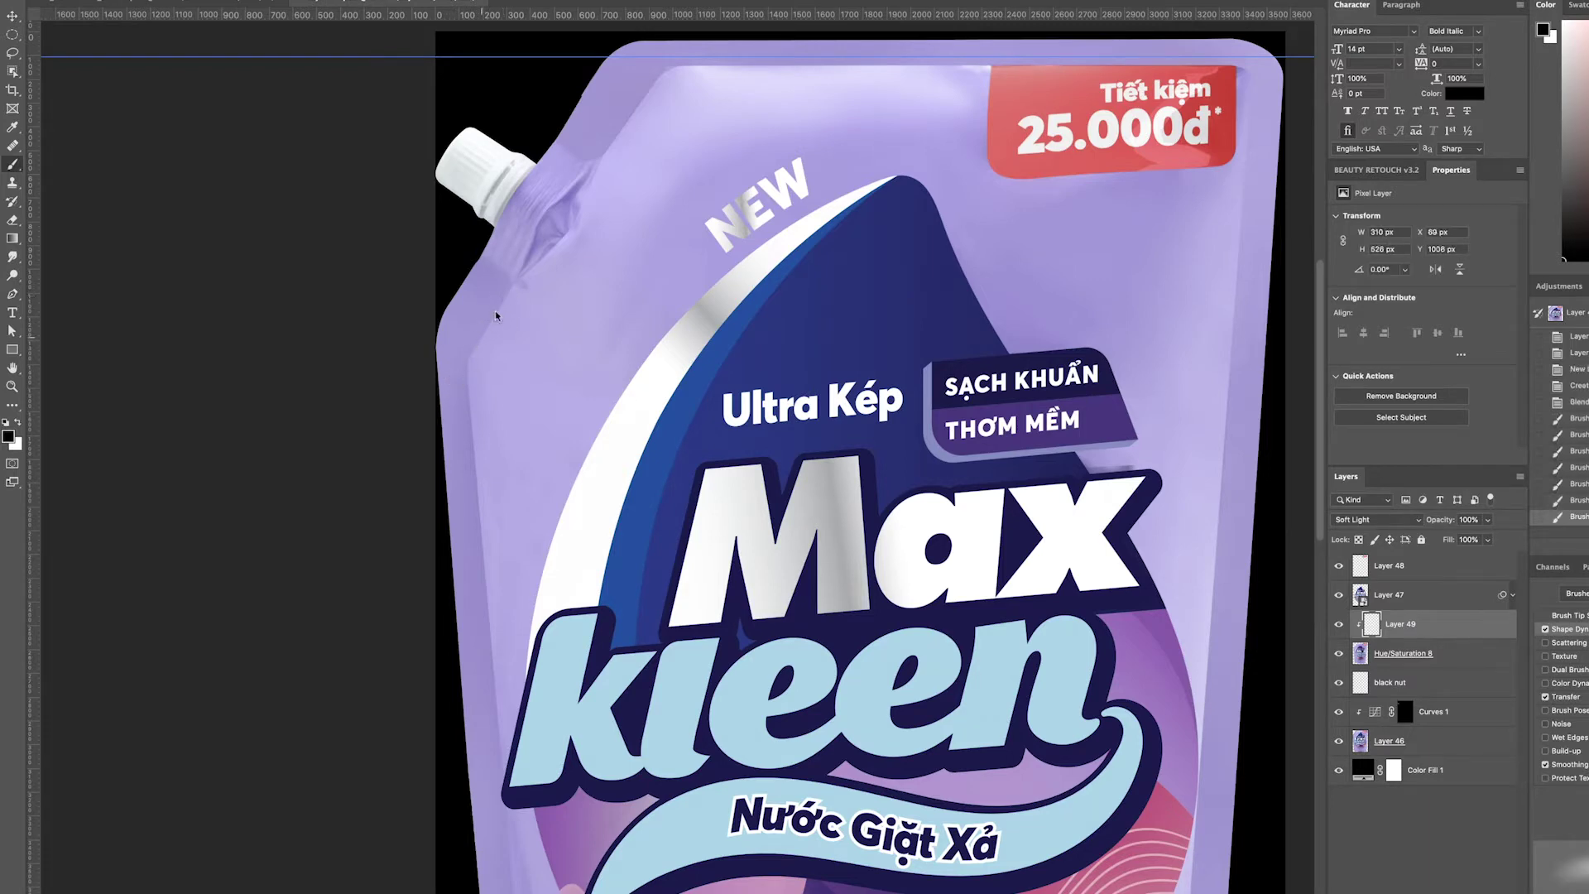
mouse_move(474, 374)
mouse_down()
mouse_move(495, 689)
mouse_move(534, 277)
mouse_up()
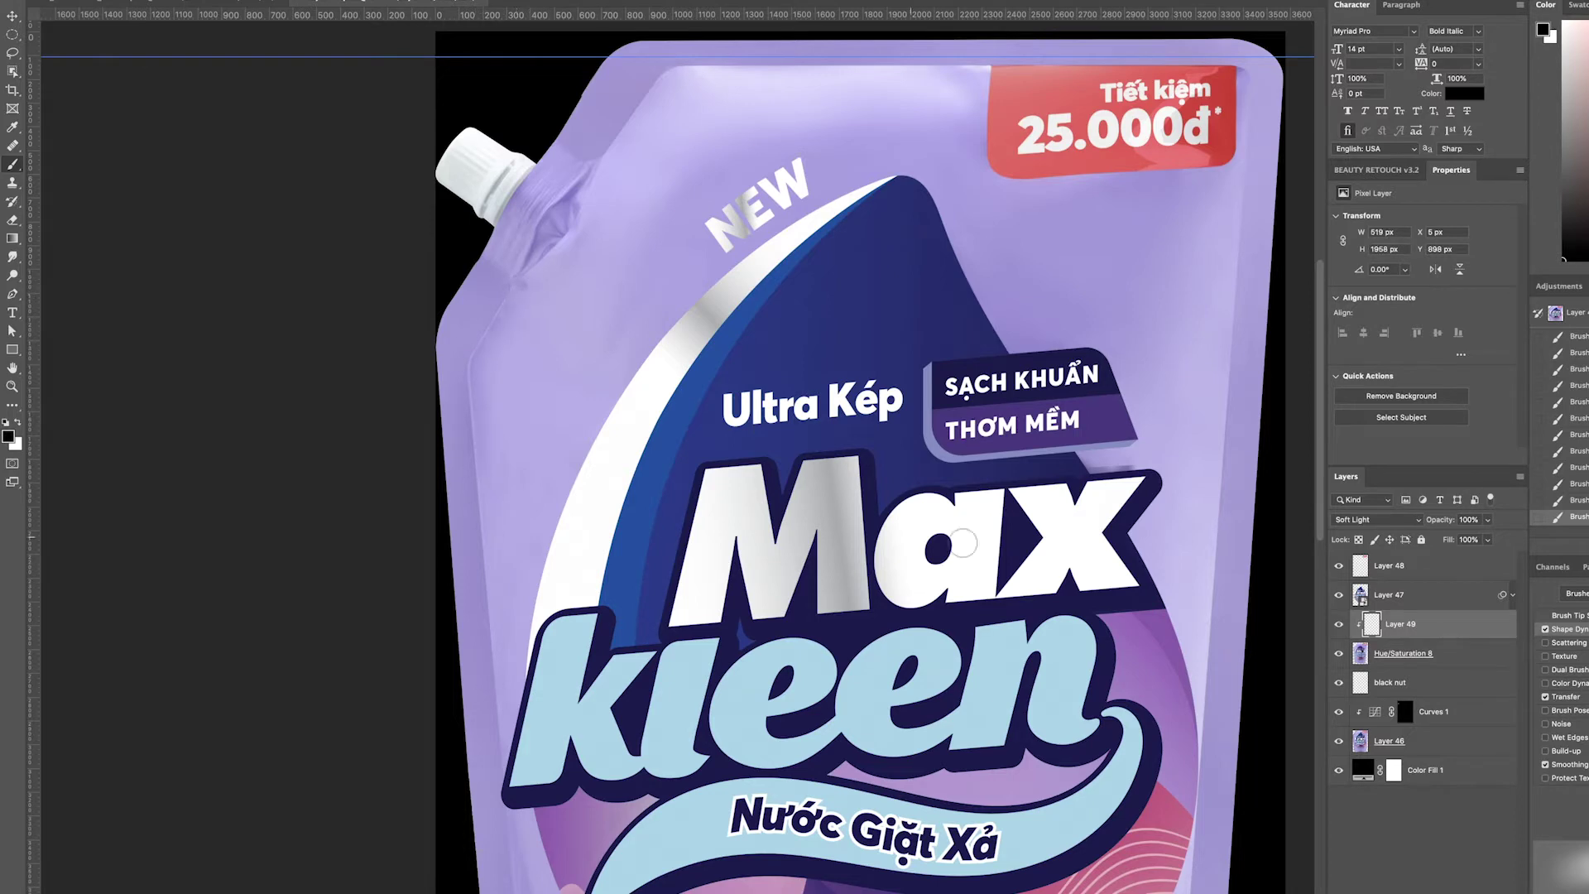
- Toggle the highlight and Layer 49 shading on and off to compare the pouch
key(super+space)
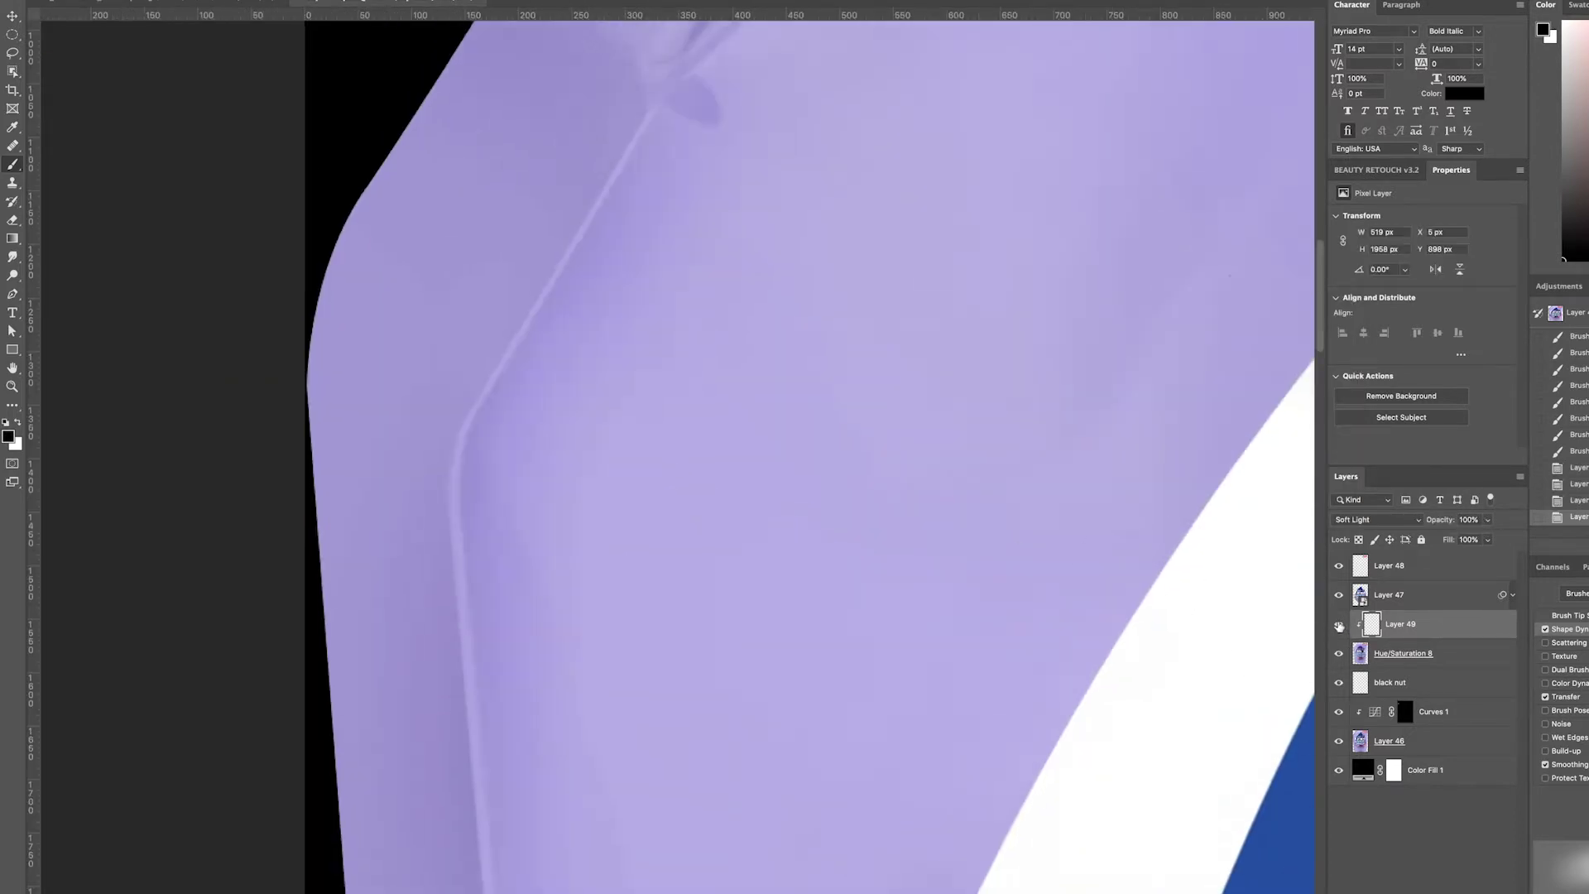
click(1339, 625)
click(1339, 745)
click(1339, 625)
click(1339, 745)
click(1415, 654)
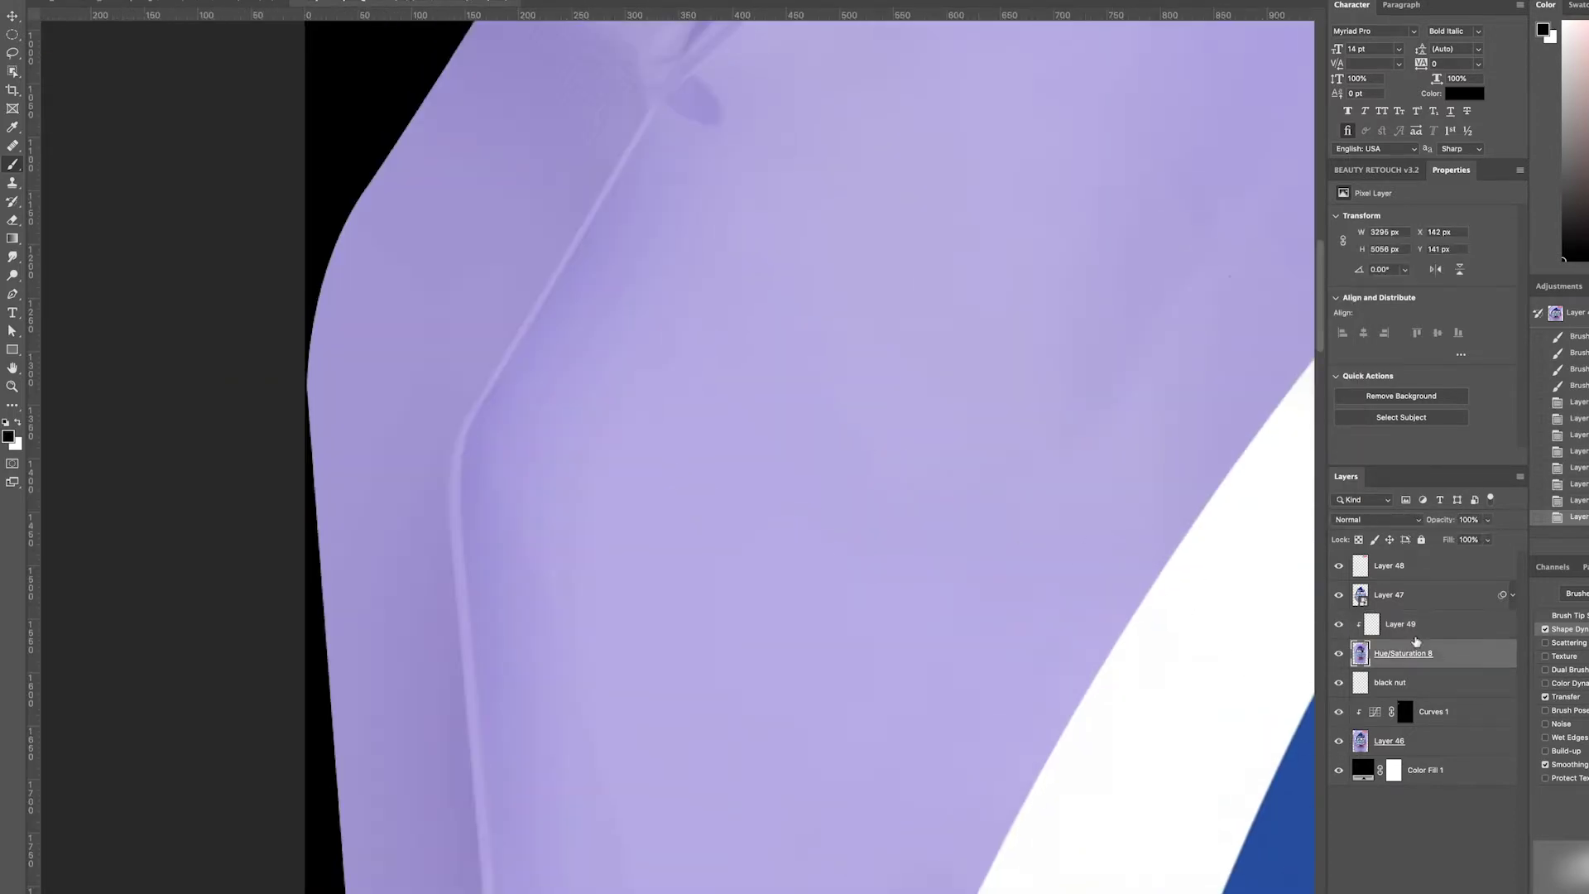
- On Layer 49, paint shading along the pouch crease near the spout
alt+click(787, 521)
scroll(828, 356, up, 3)
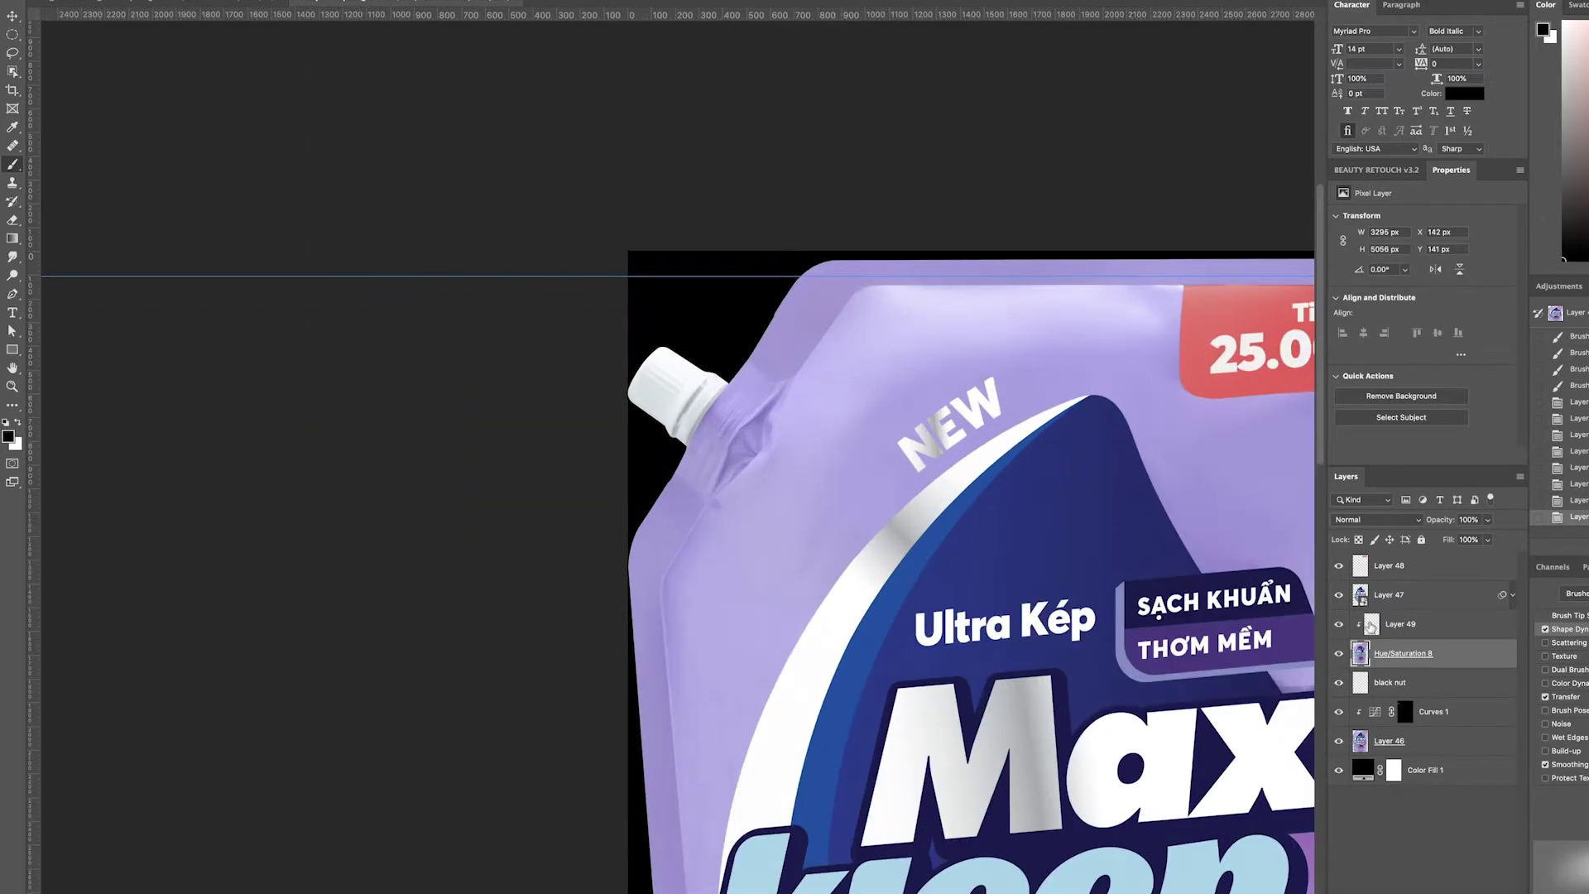
key(alt+bracketright)
drag(804, 357, 782, 393)
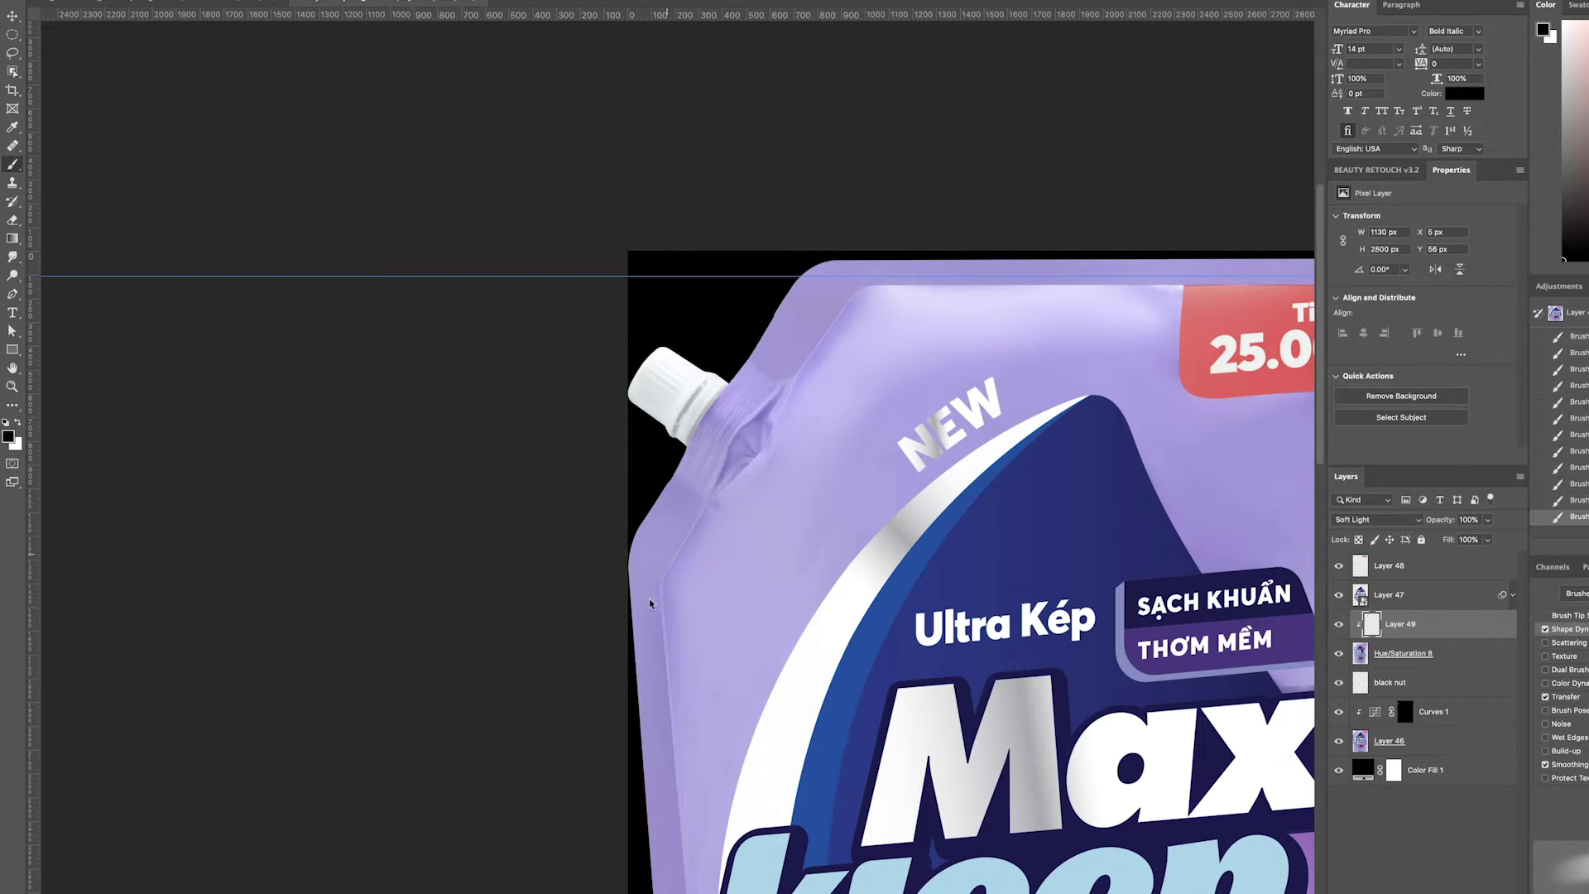
drag(653, 600, 619, 259)
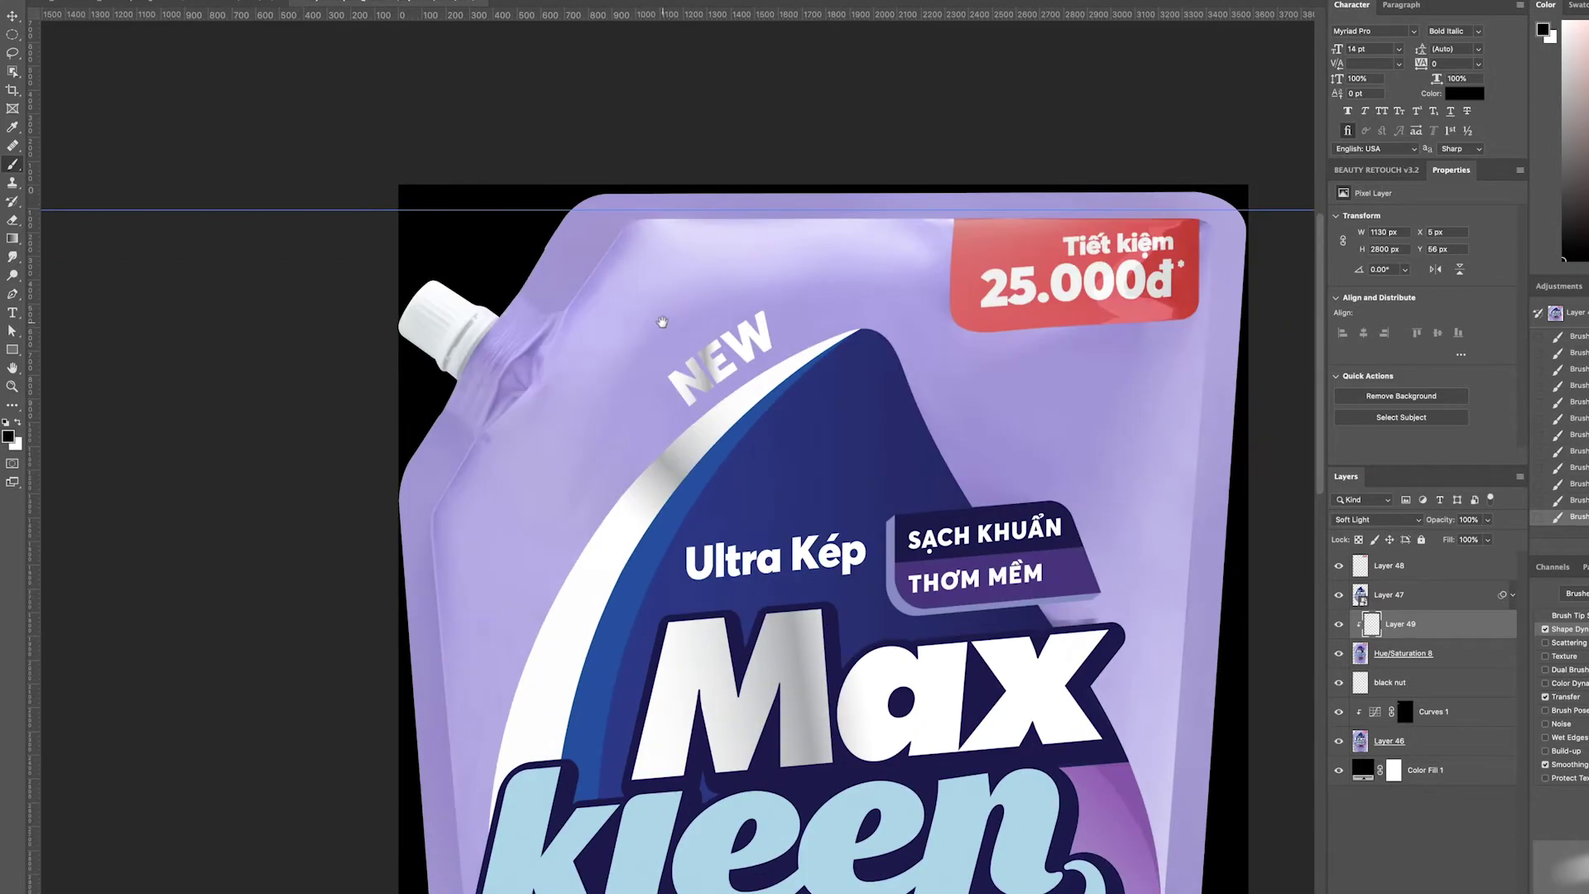
- Erase excess shading along the spout edge and delete the black Color Fill 1 backdrop
key(e)
mouse_move(670, 249)
mouse_down()
mouse_move(654, 236)
mouse_move(621, 265)
mouse_up()
click(579, 318)
click(585, 325)
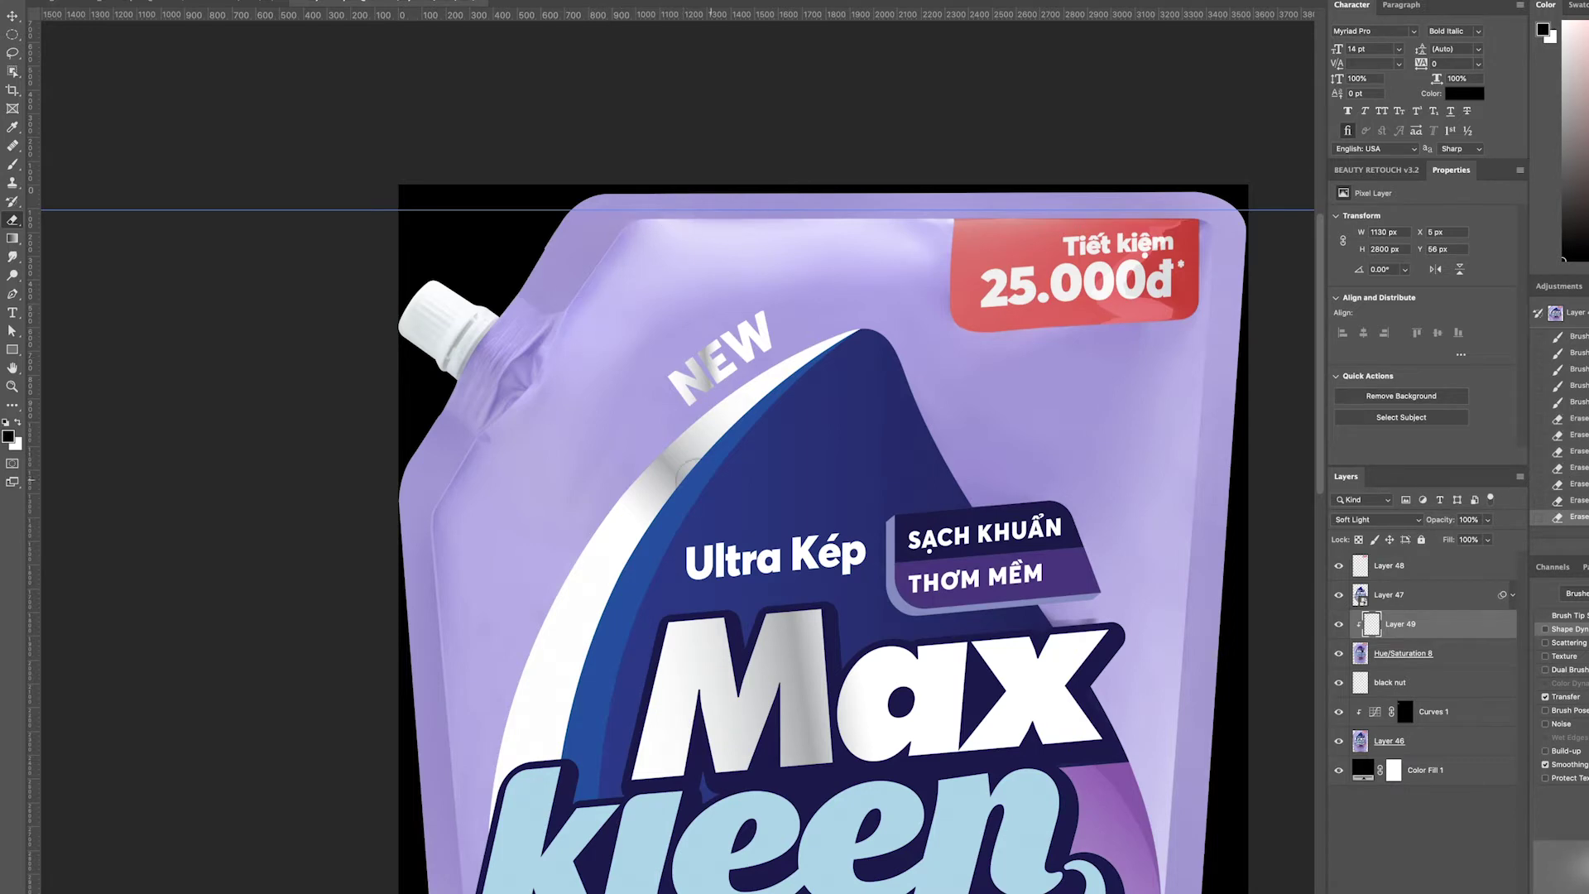
click(1423, 770)
key(Delete)
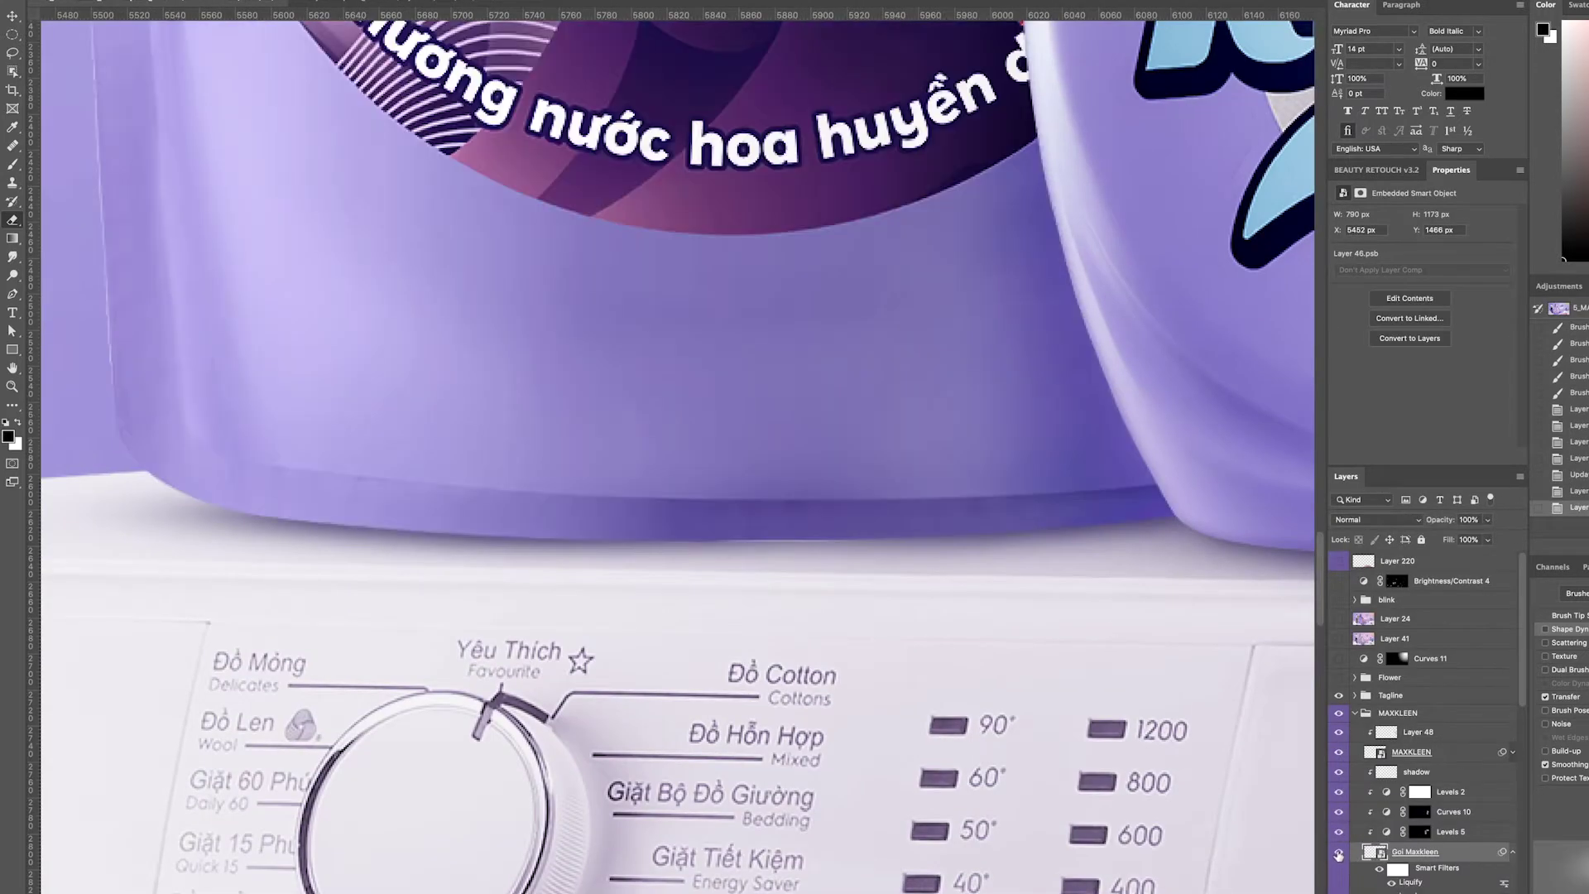
- Nudge the product slightly up and left, then toggle its Liquify filter to compare, leaving it on
drag(786, 472, 772, 468)
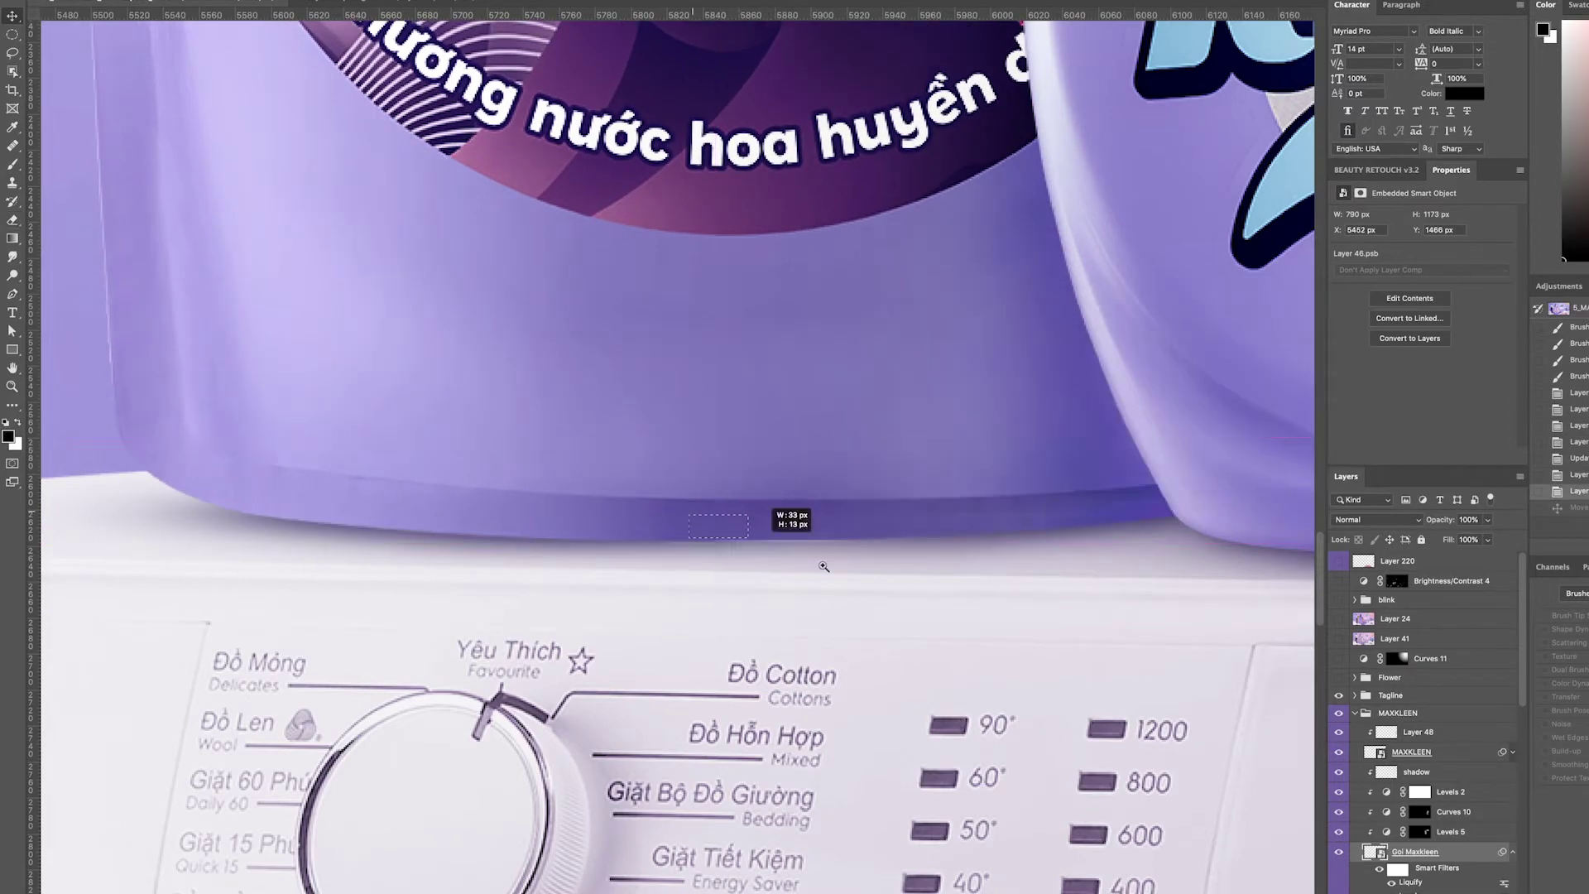
scroll(749, 465, down, 3)
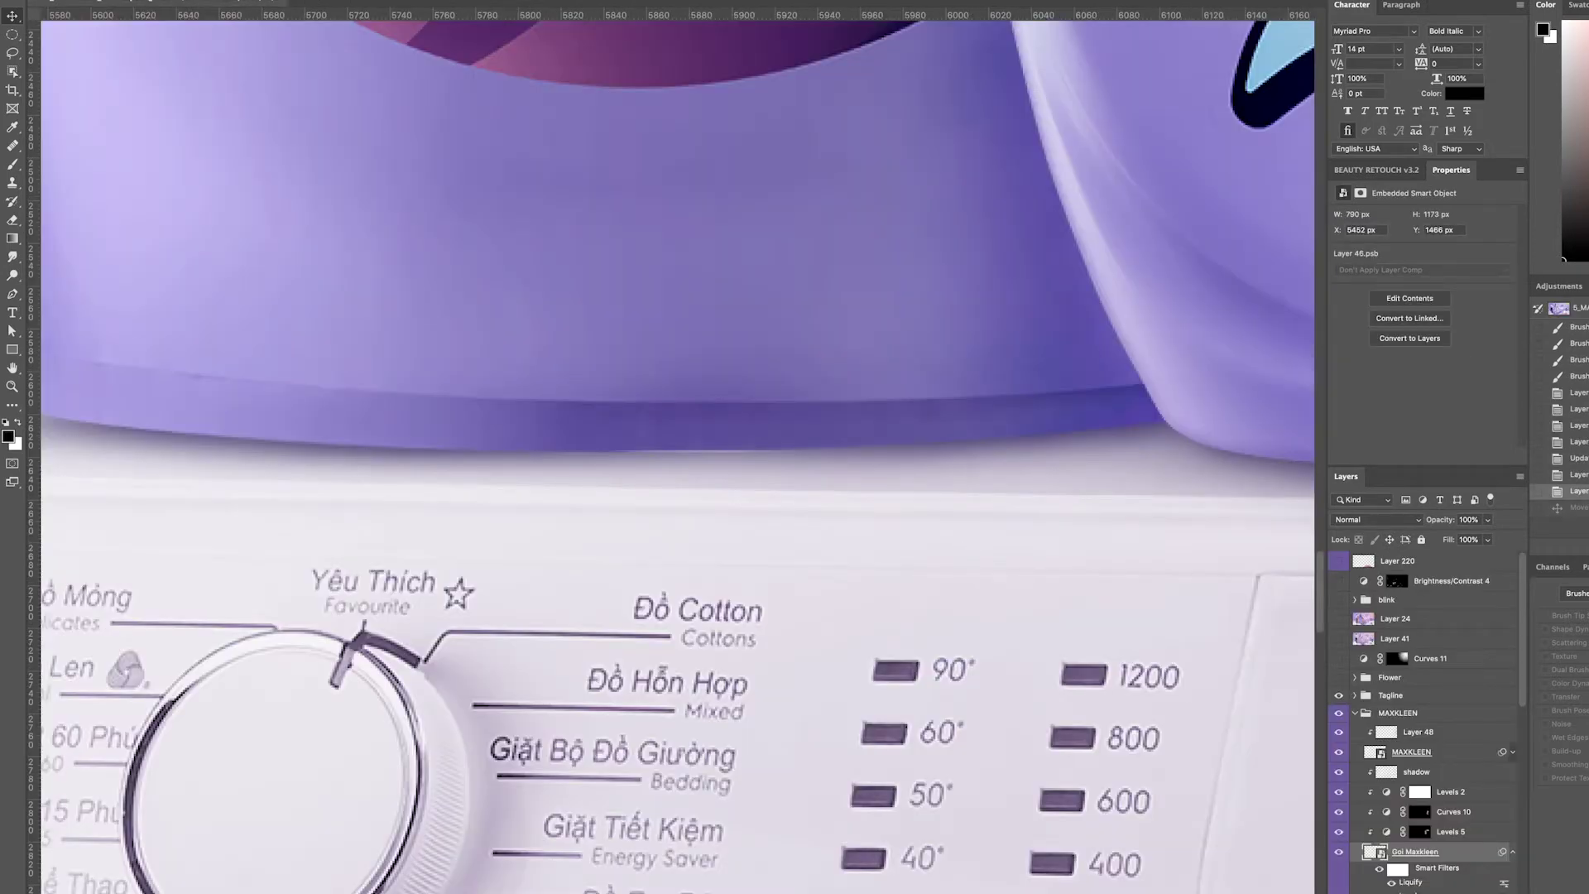
click(1391, 882)
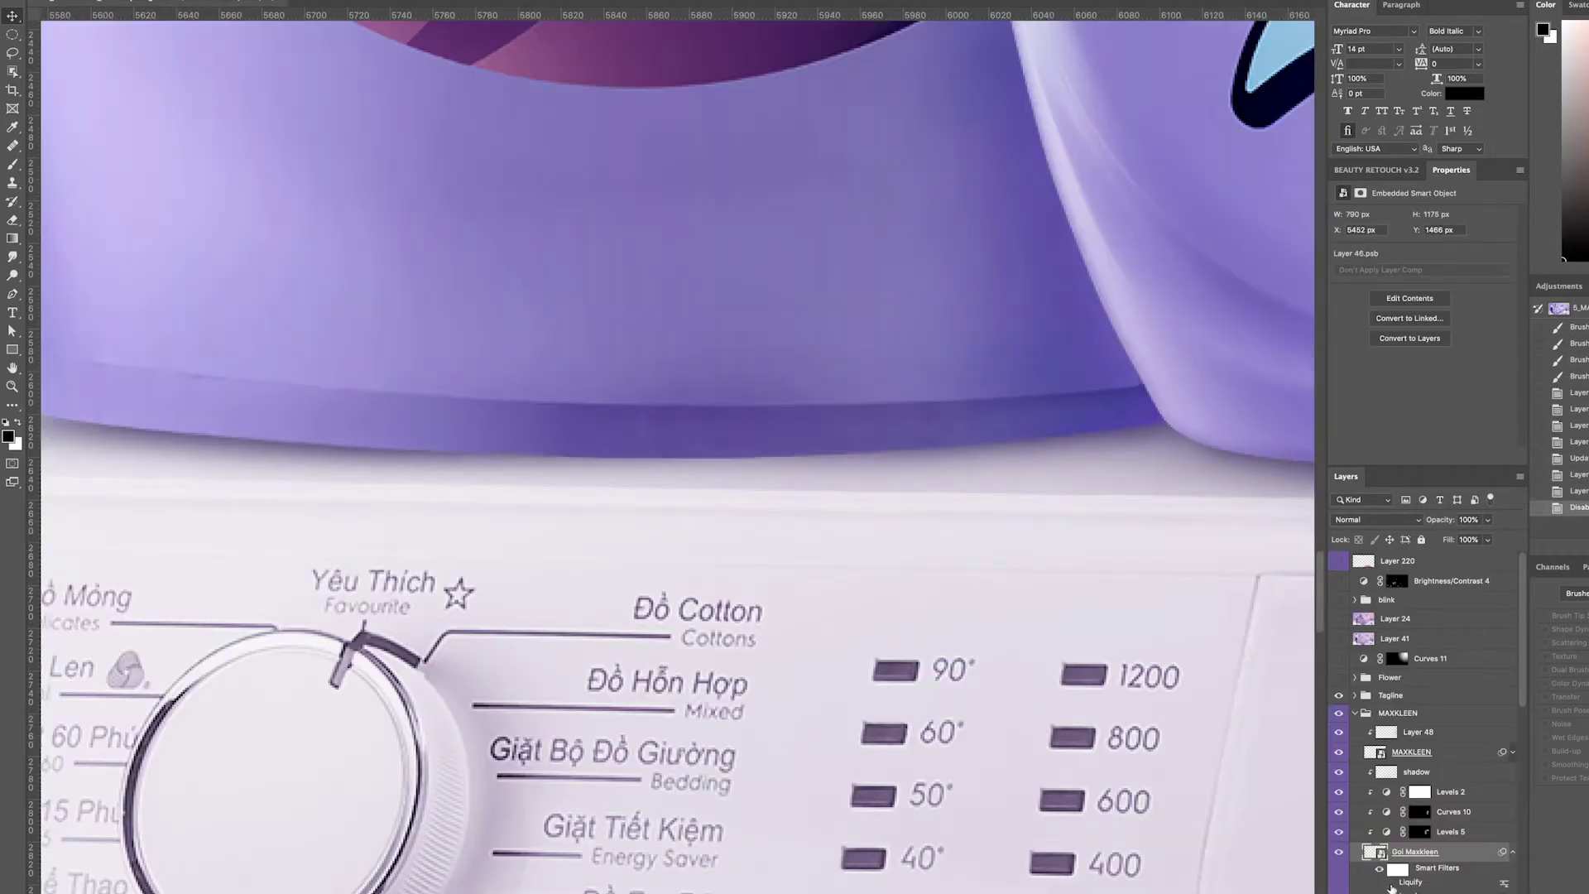
click(1391, 882)
click(1391, 882)
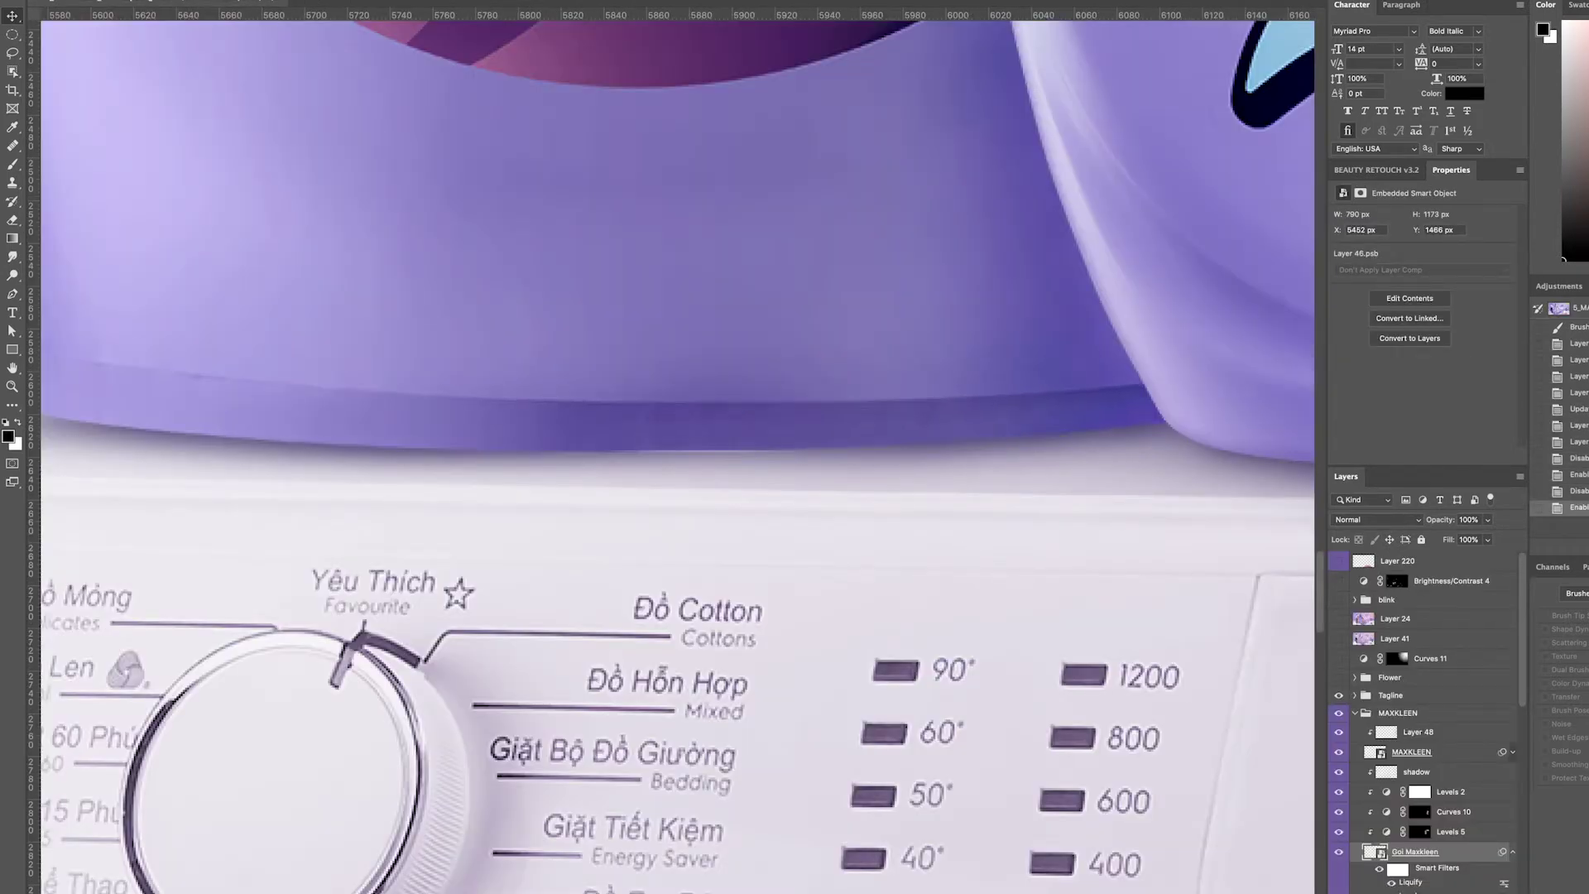
- Scroll the Layers panel and select the shadow layer
scroll(792, 555, down, 3)
scroll(793, 554, down, 3)
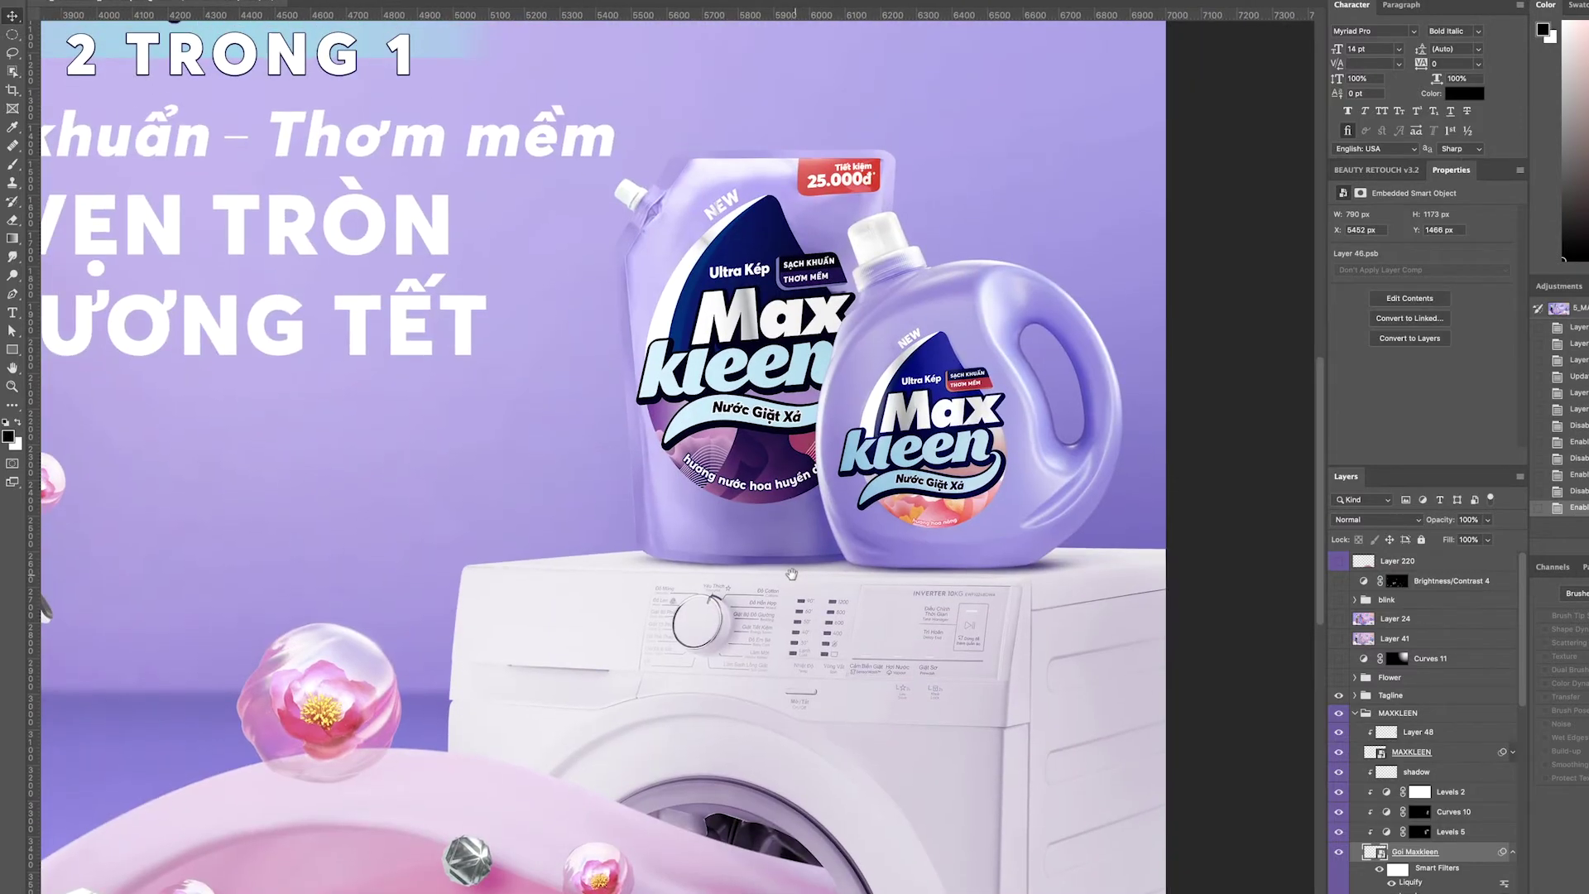
scroll(762, 568, up, 5)
scroll(1523, 703, down, 5)
click(1438, 774)
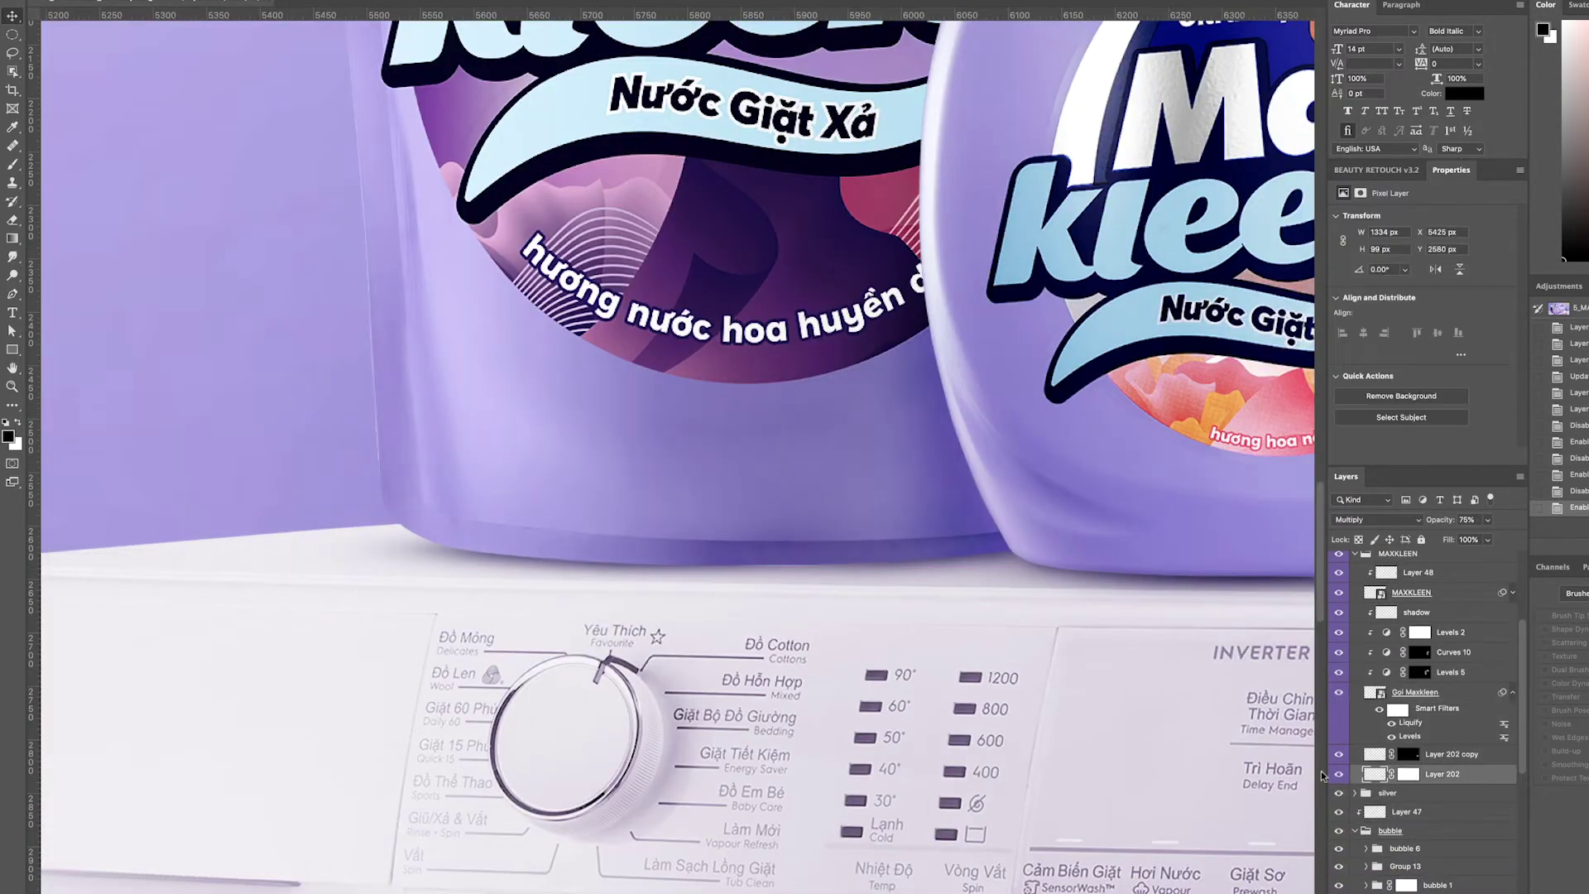
- Rename Layer 202 copy to 'shadow'
click(1450, 739)
double_click(1452, 739)
text(shadow)
key(Return)
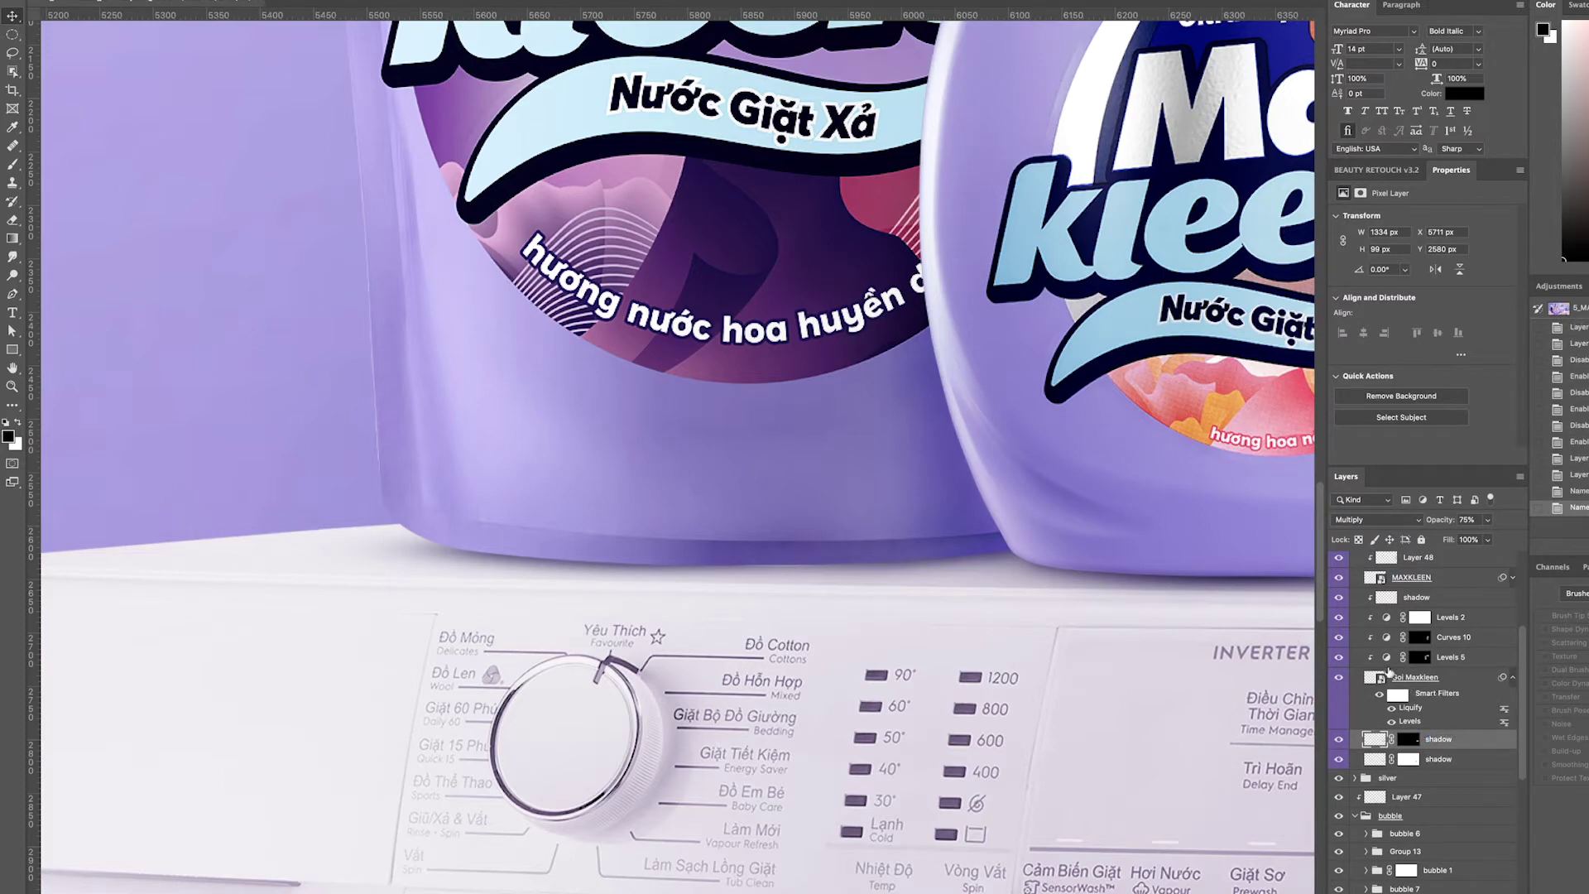
- Create a new empty layer and load the pouch's outline as a selection
scroll(1110, 603, down, 2)
scroll(794, 585, down, 2)
scroll(794, 584, up, 2)
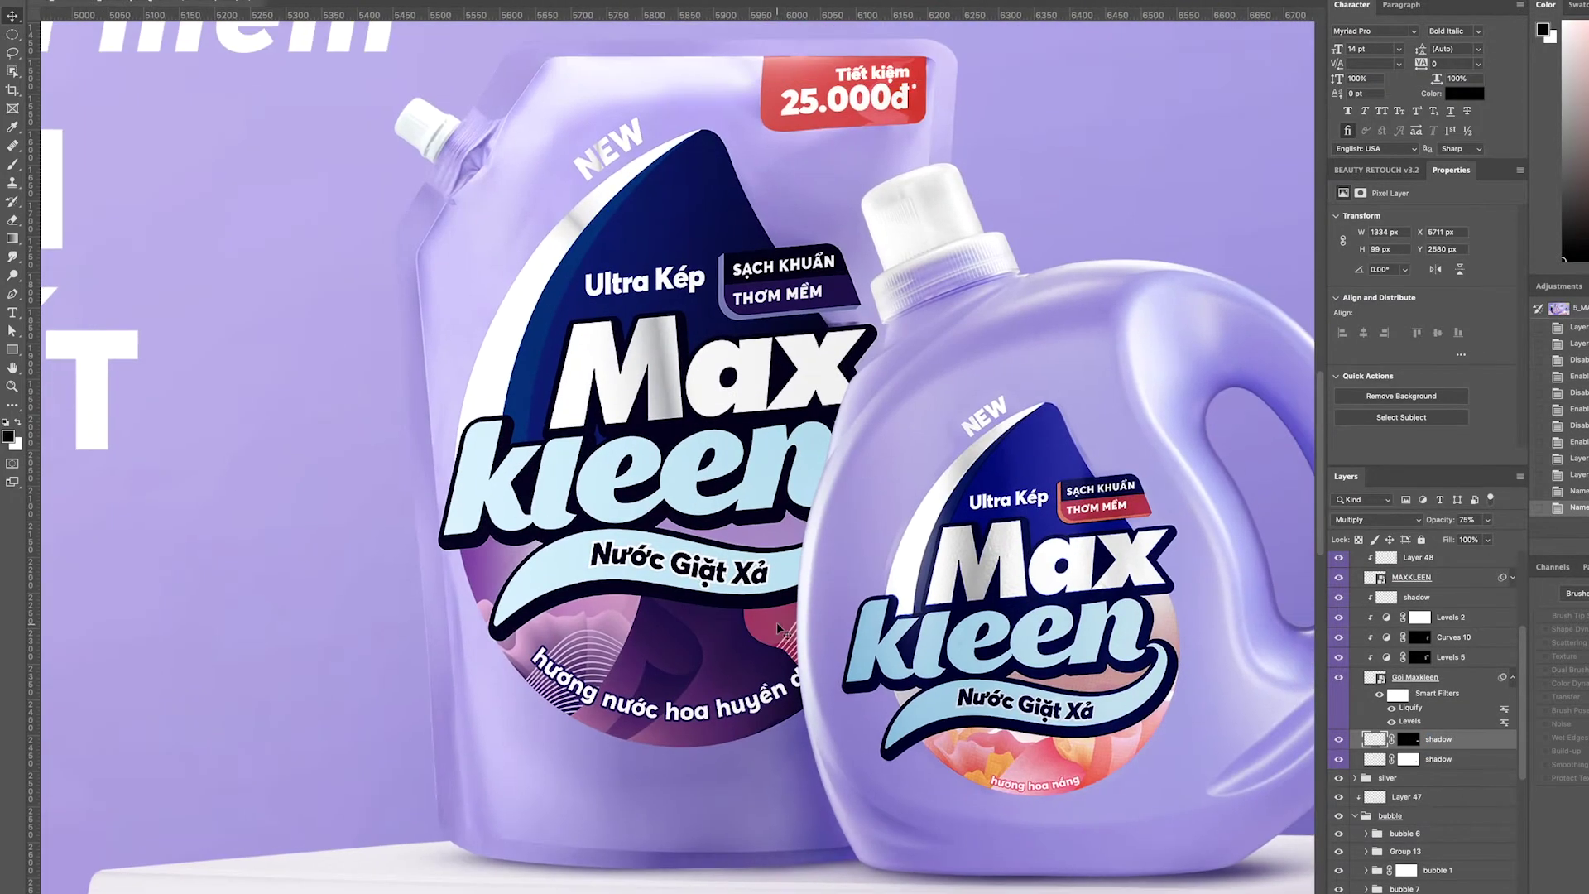
scroll(779, 627, down, 3)
scroll(780, 628, down, 3)
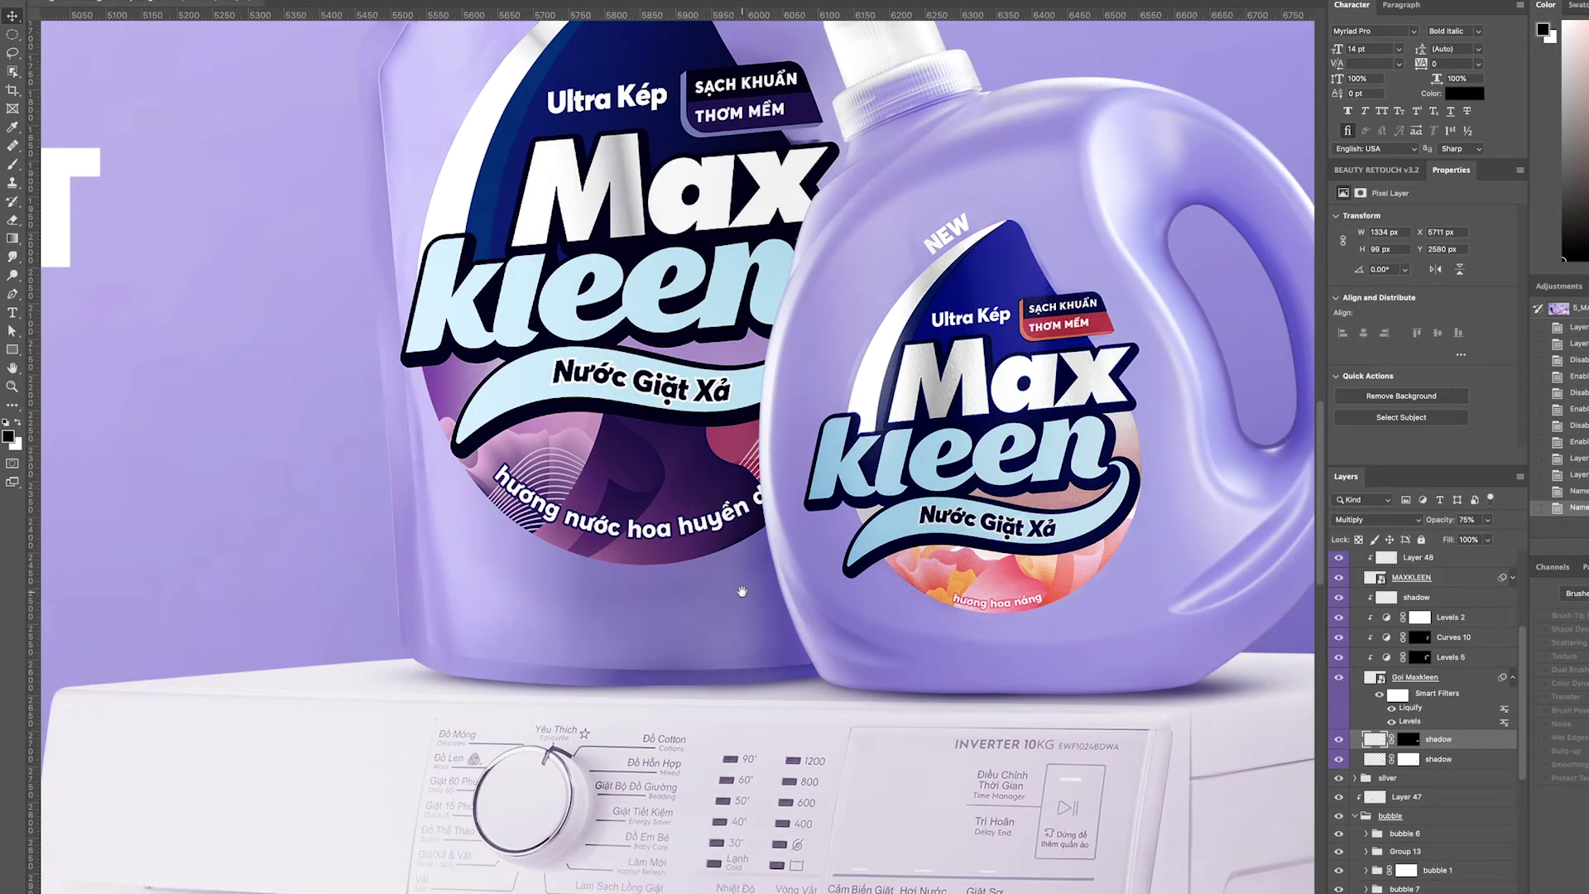
key(ctrl+shift+alt+n)
ctrl+click(1375, 677)
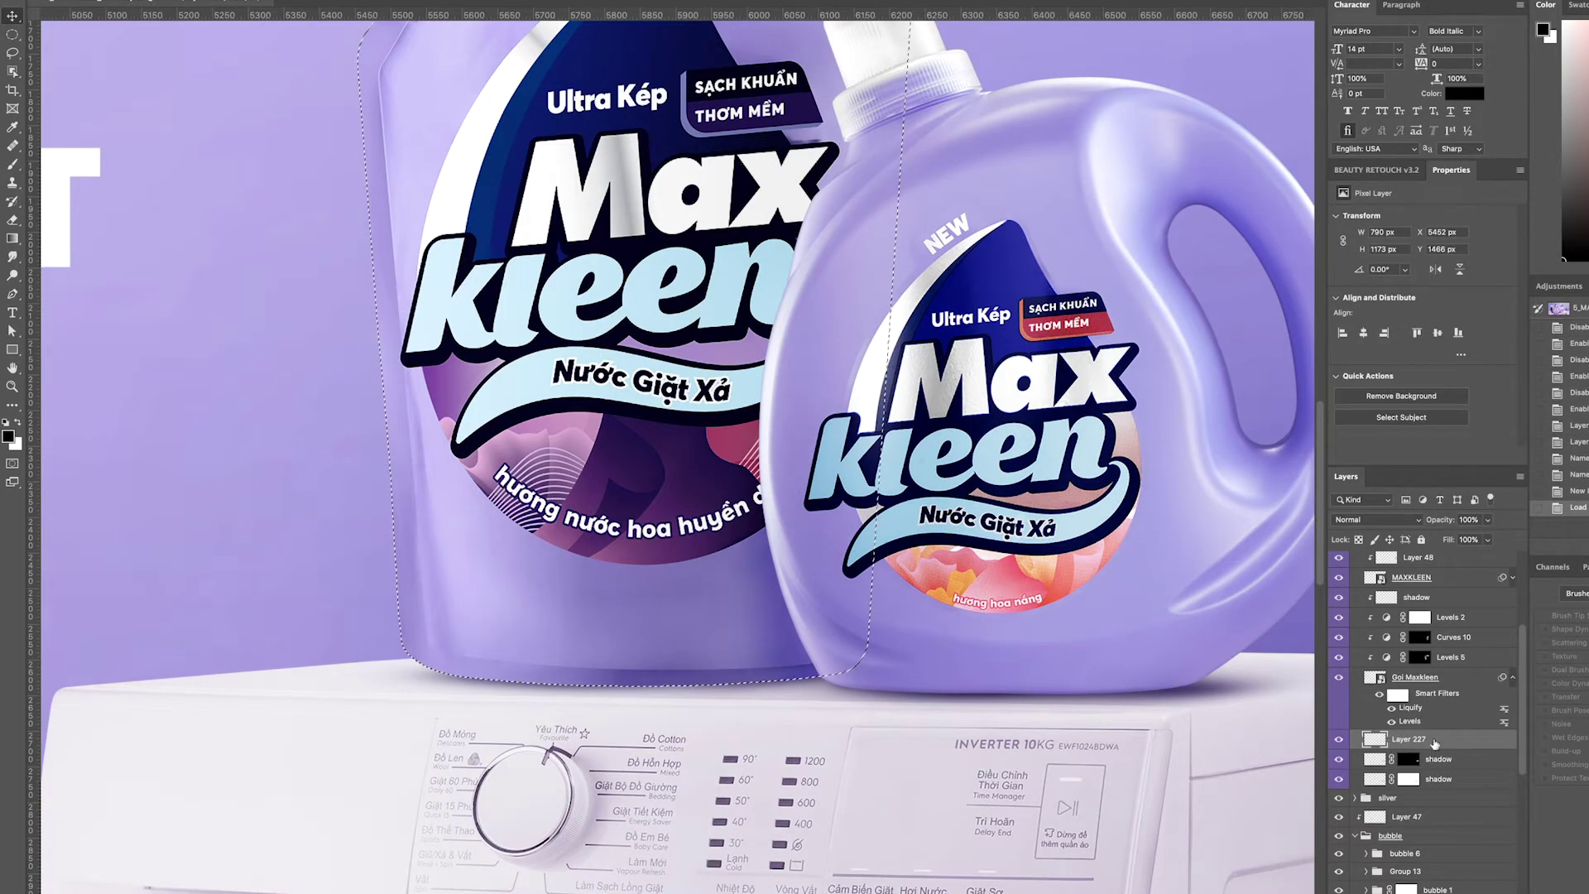
- Lasso a strip along the pouch's bottom edge where it meets the washing machine
scroll(745, 558, down, 3)
key(l)
drag(626, 492, 784, 612)
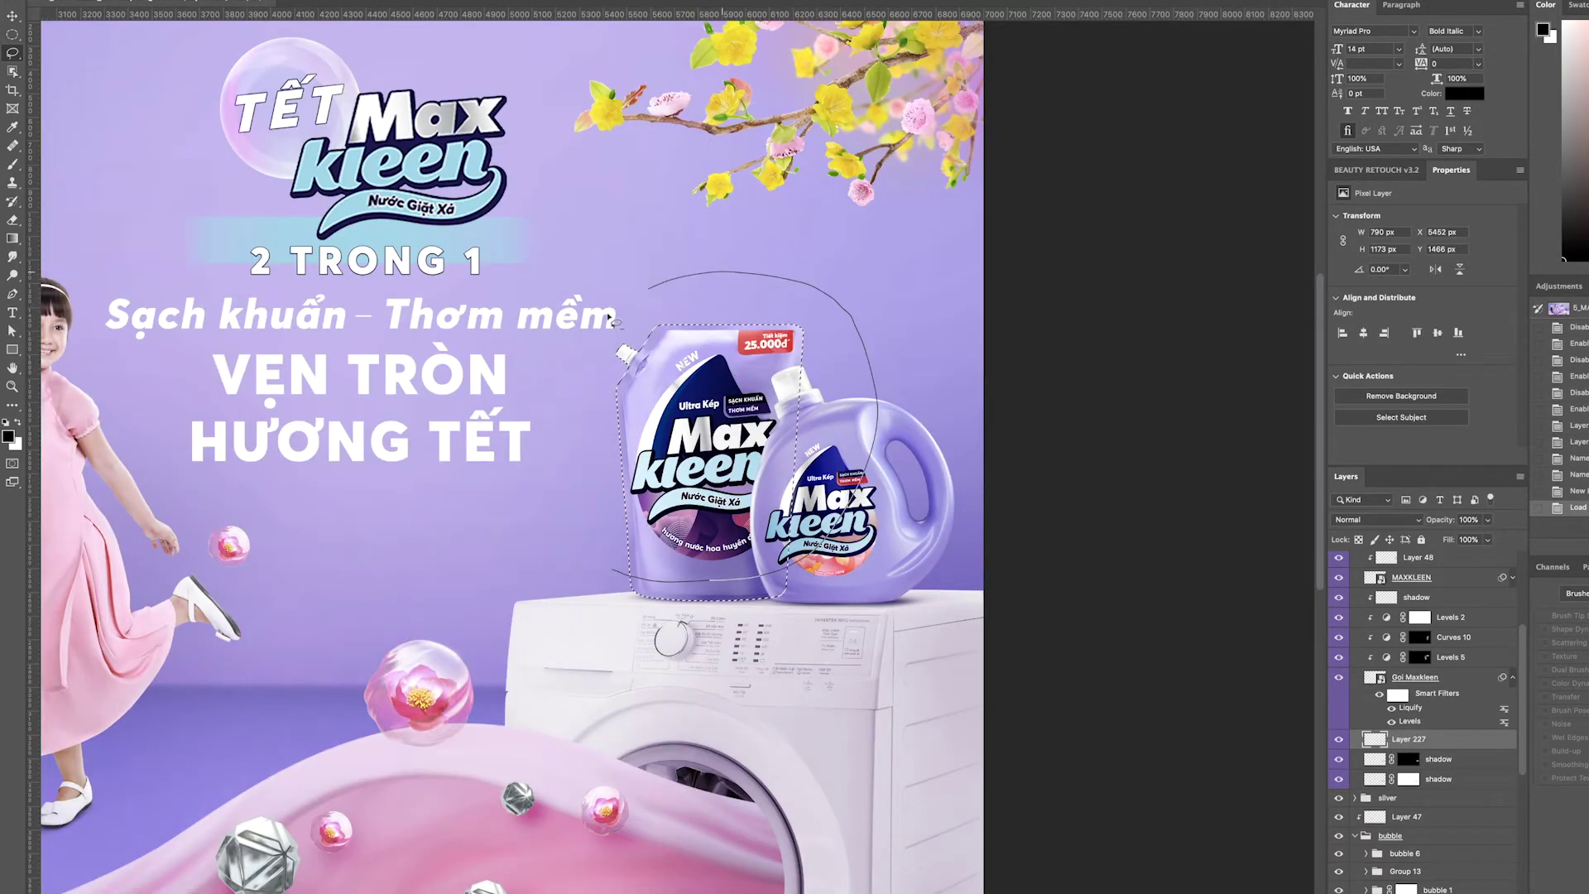
scroll(785, 612, up, 3)
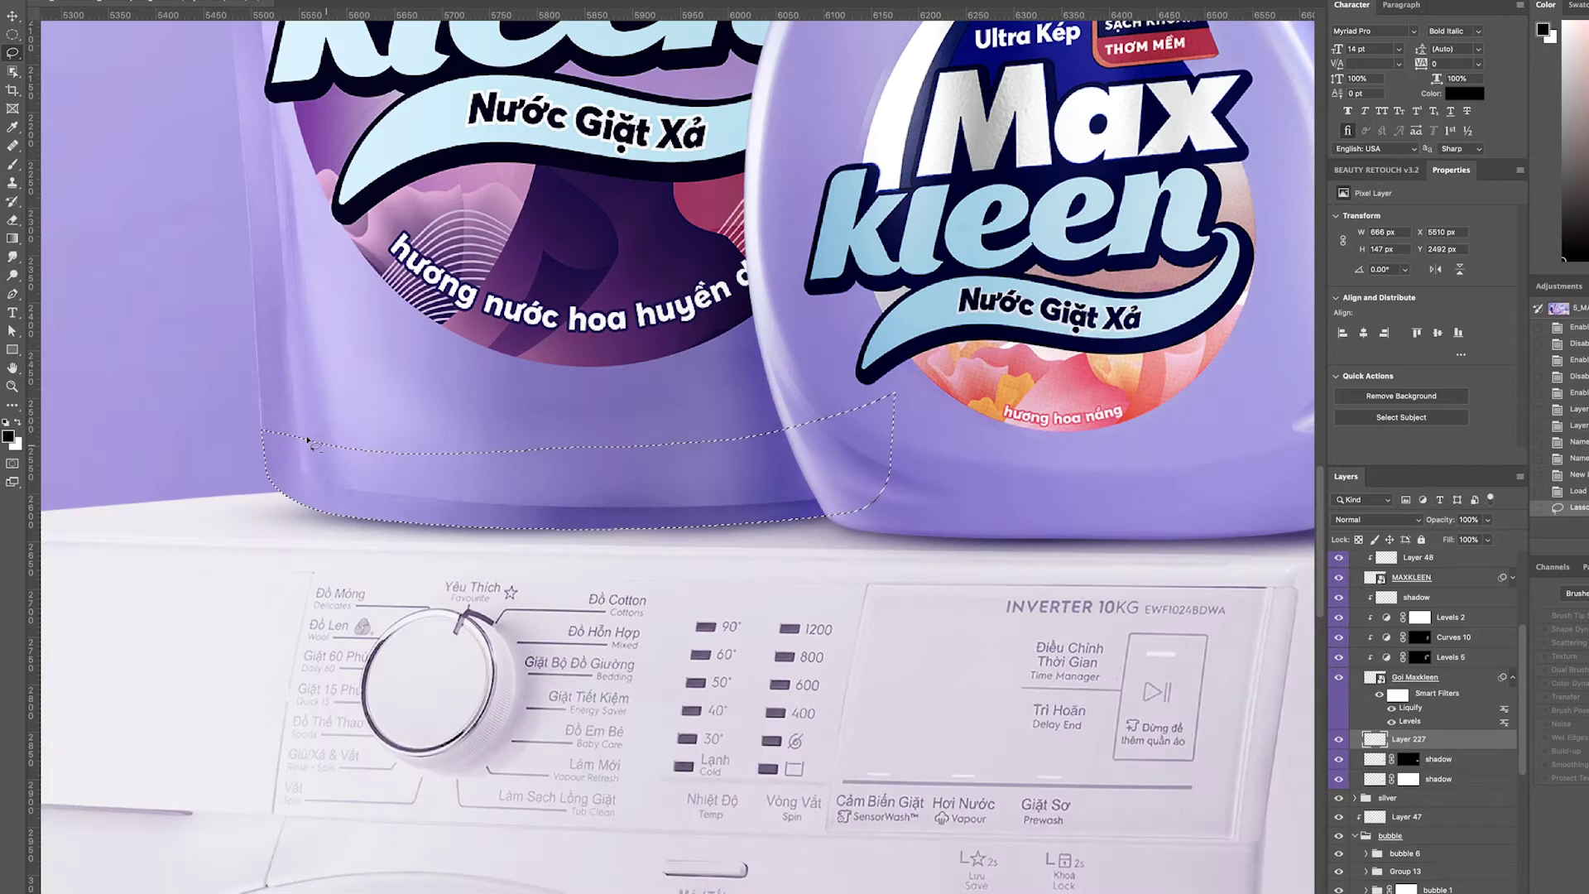